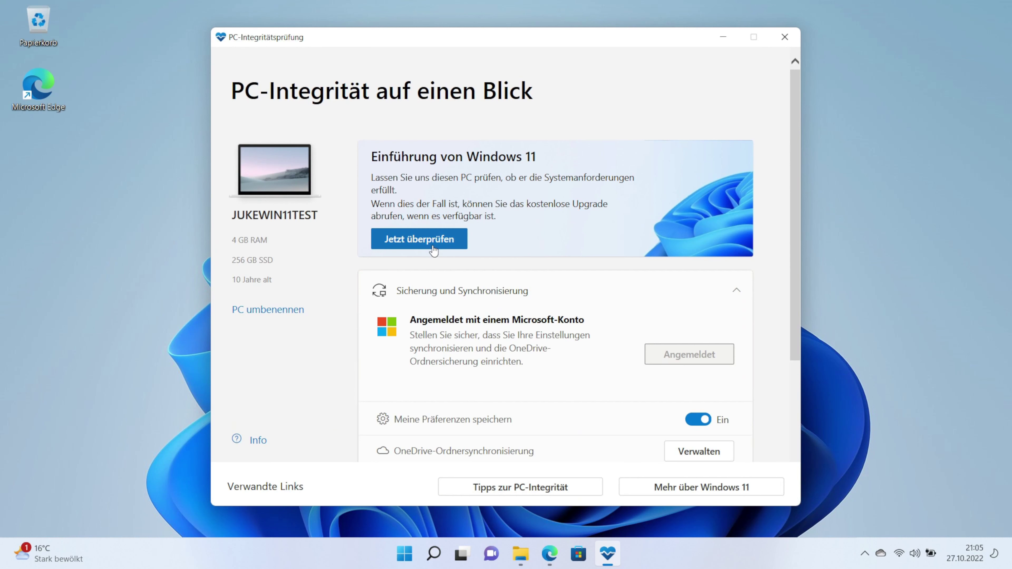
# - Check in the PC health check whether this computer meets the Windows 11 system requirements, and close the tool
pyautogui.click(428, 249)
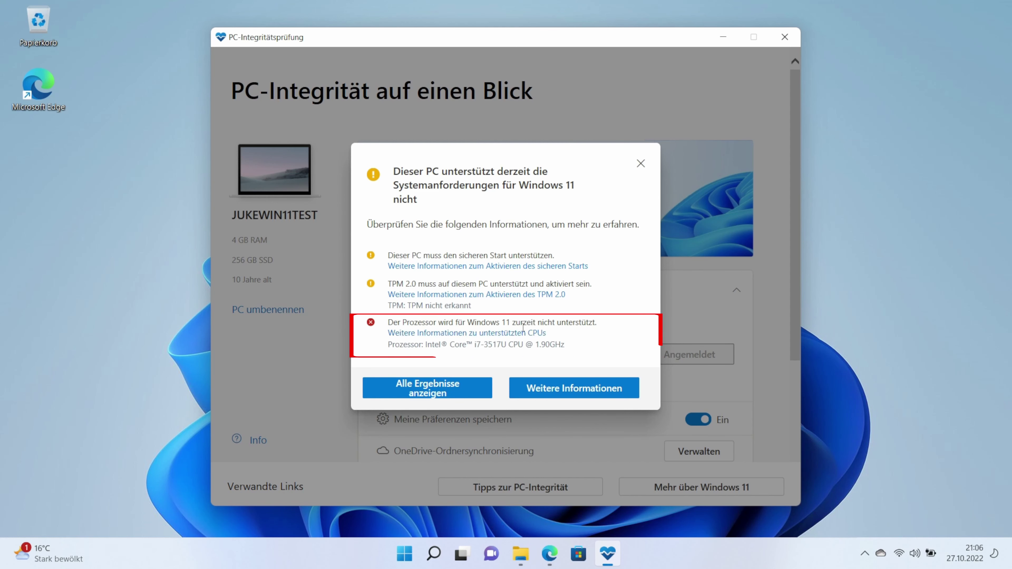
pyautogui.click(641, 163)
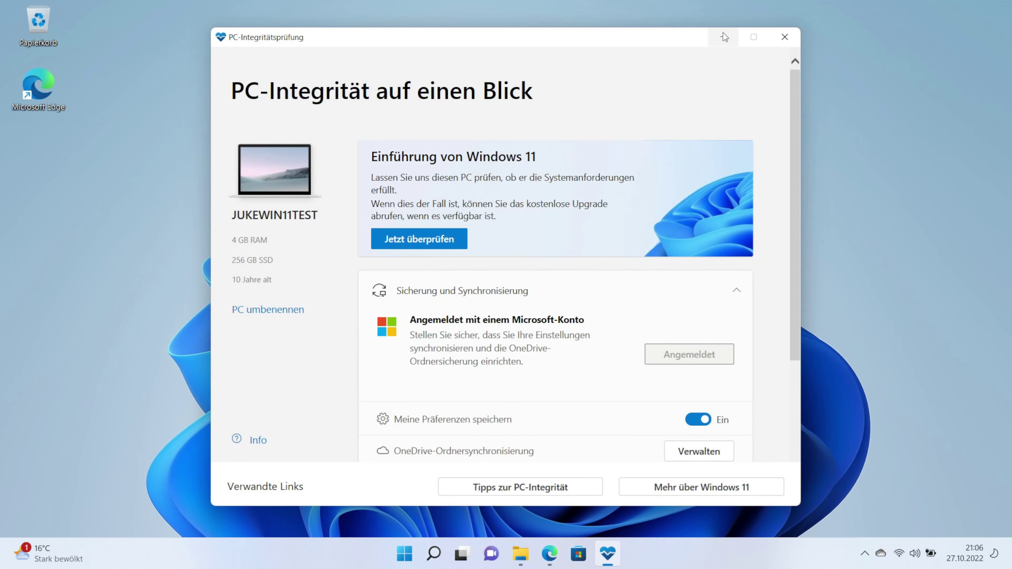
pyautogui.click(777, 38)
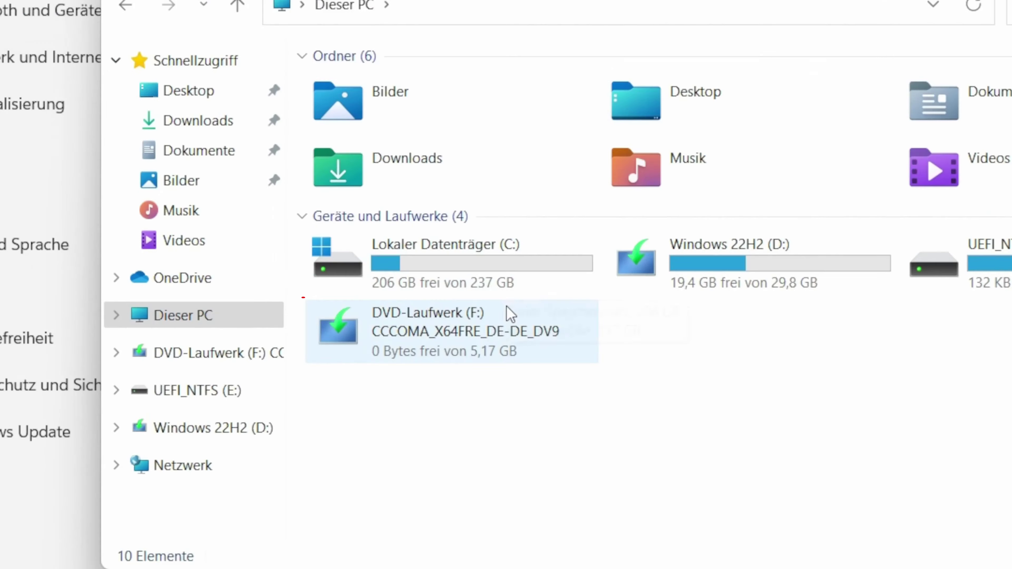
# - Switch to Microsoft Edge and select Windows 11 (multi-edition ISO) as the disk image on Microsoft's Windows 11 download page
pyautogui.moveTo(474, 261)
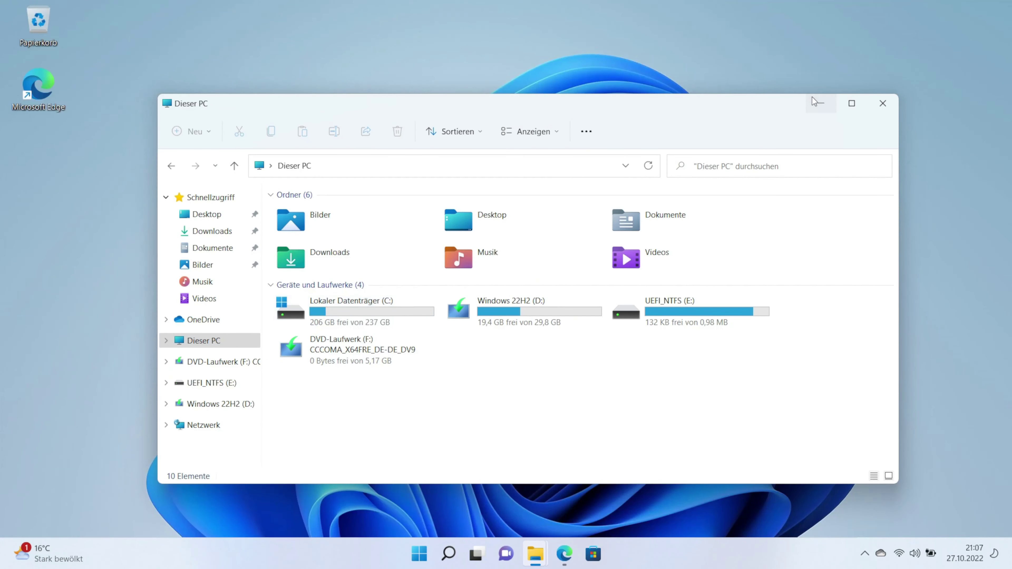
pyautogui.click(817, 102)
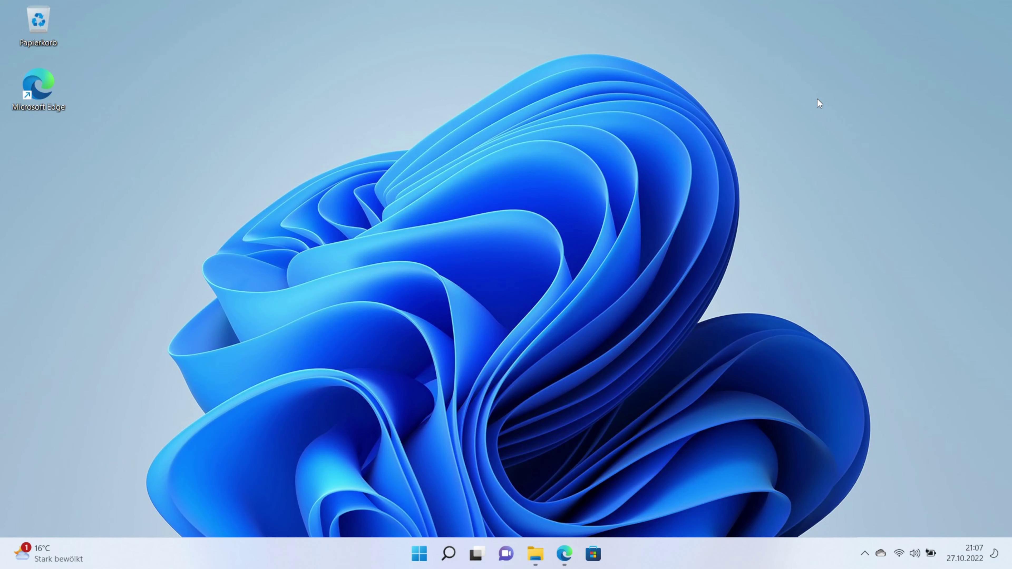
pyautogui.click(564, 553)
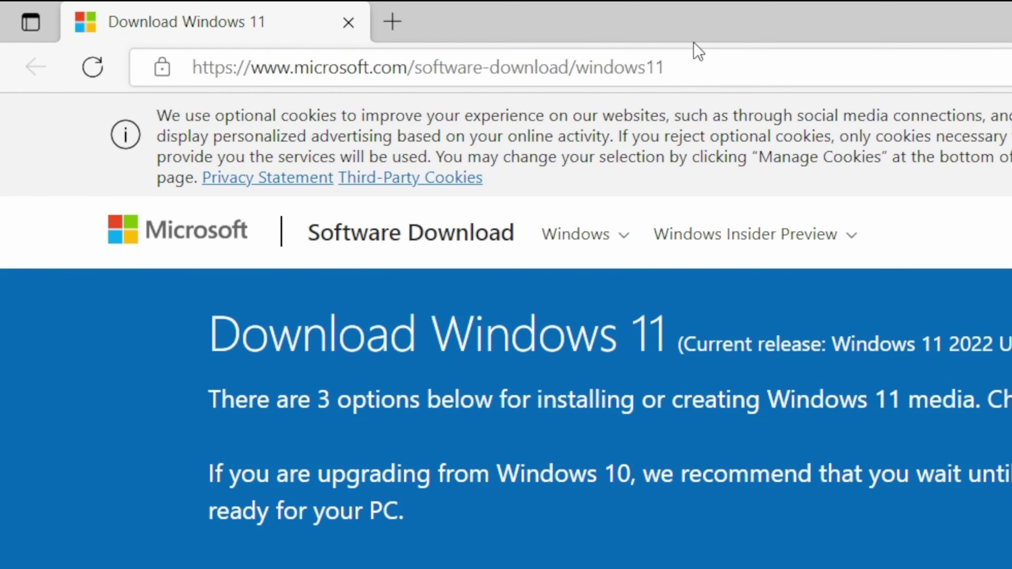
pyautogui.scroll(-15, 635, 496)
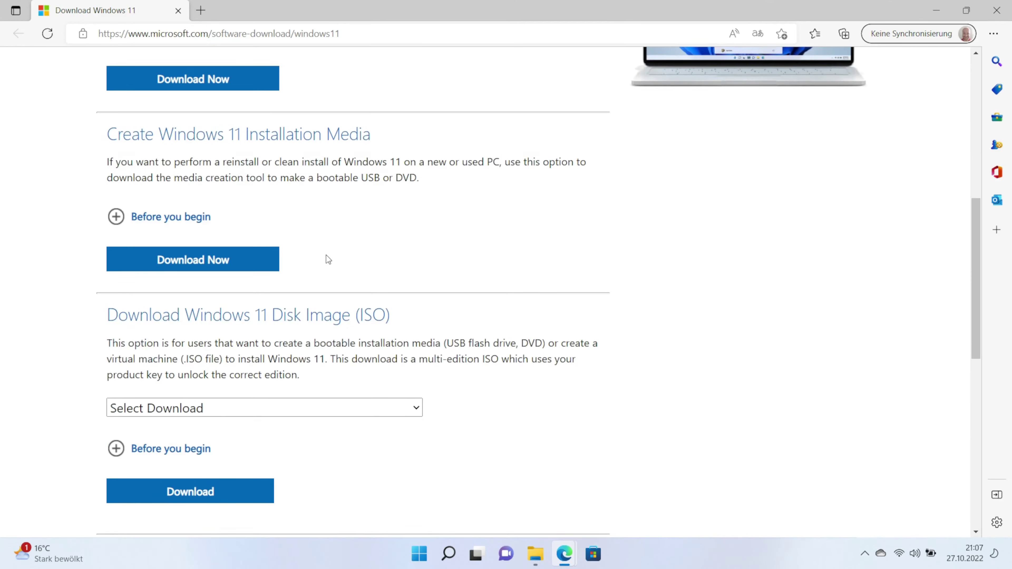
pyautogui.scroll(-3, 328, 260)
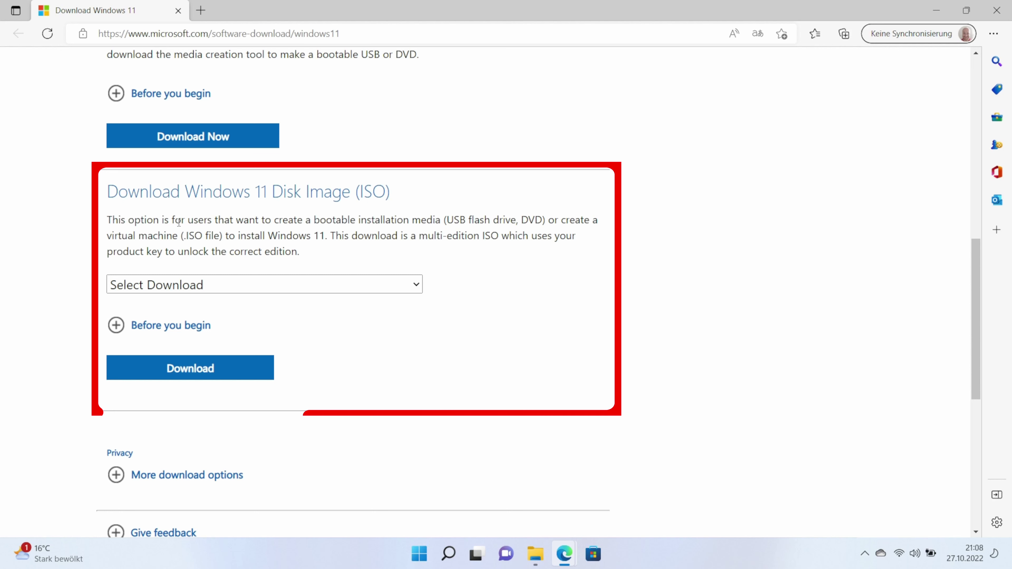
pyautogui.click(417, 285)
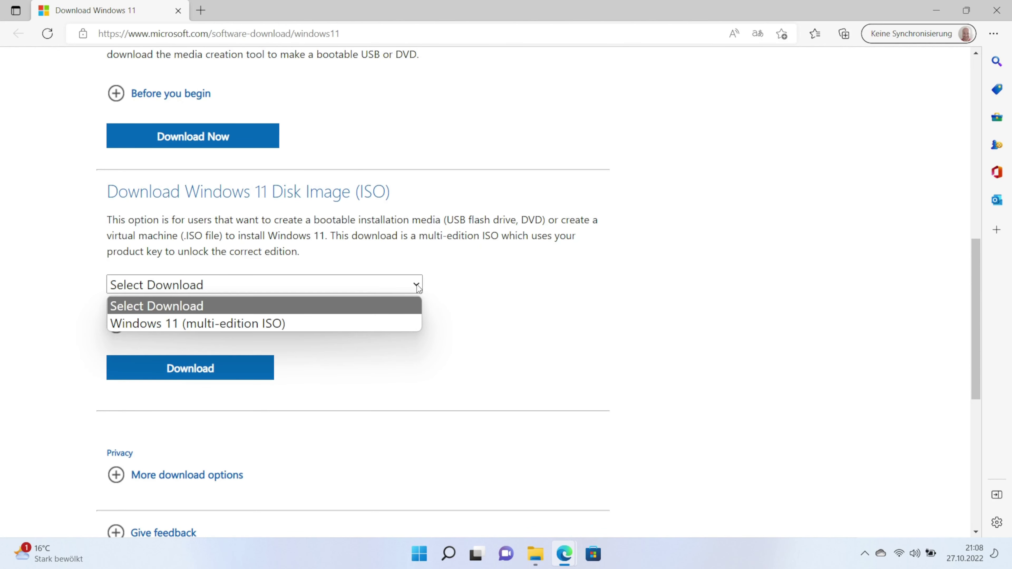
pyautogui.click(318, 321)
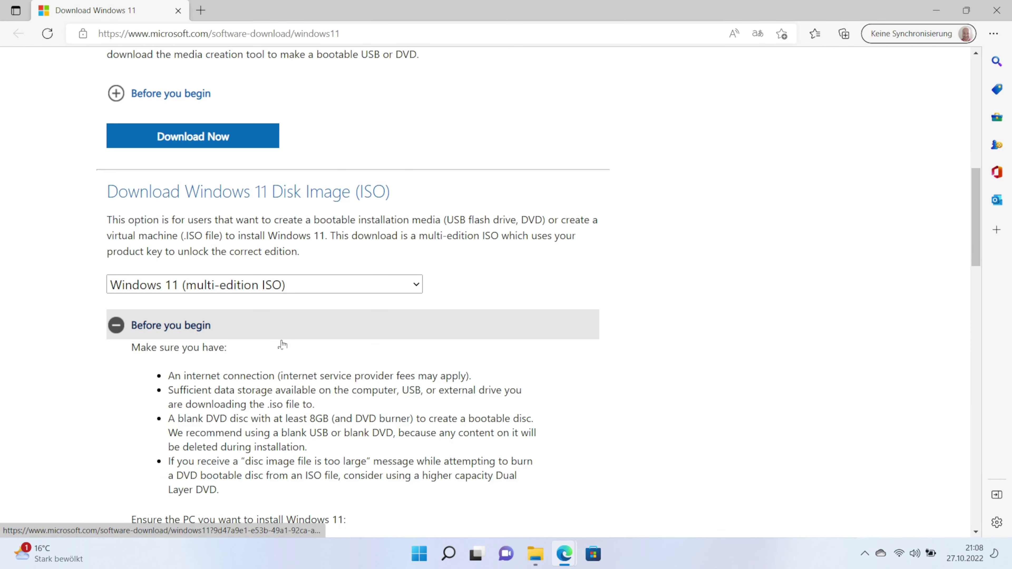
# - Request the disk image download and confirm German as the product language
pyautogui.scroll(-15, 290, 359)
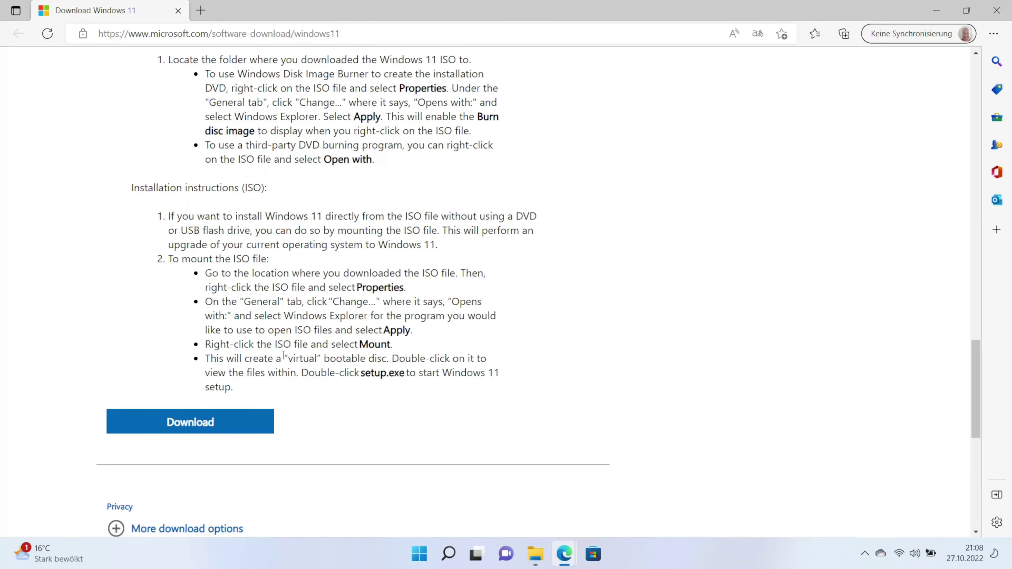
pyautogui.scroll(15, 198, 391)
pyautogui.scroll(-15, 975, 215)
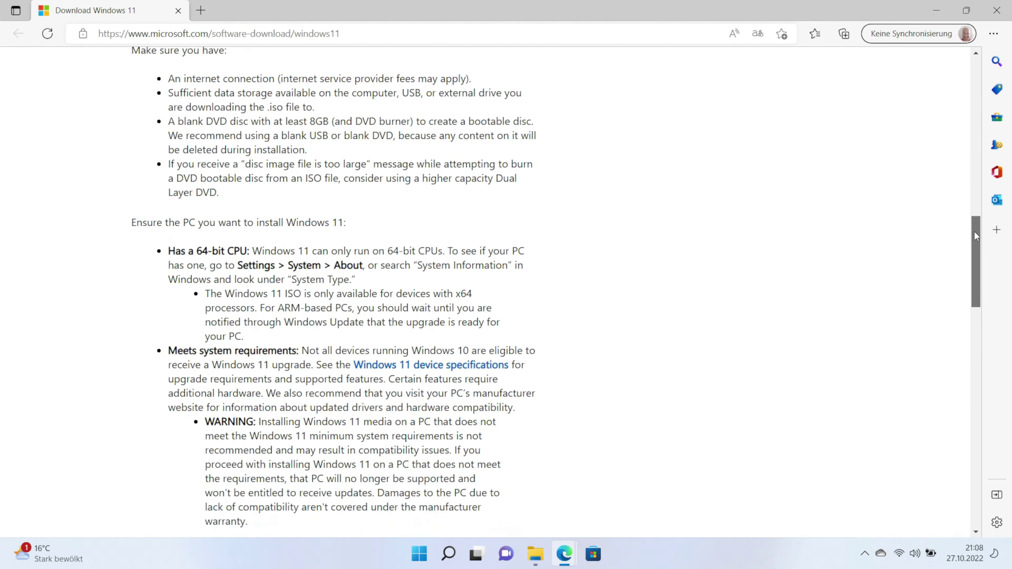
pyautogui.click(253, 356)
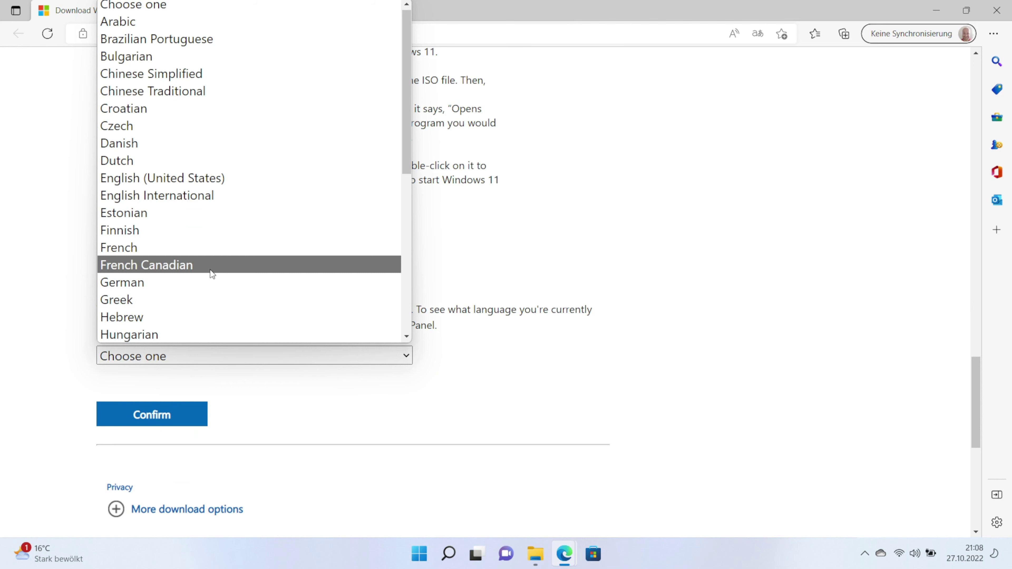
pyautogui.click(206, 281)
pyautogui.click(137, 412)
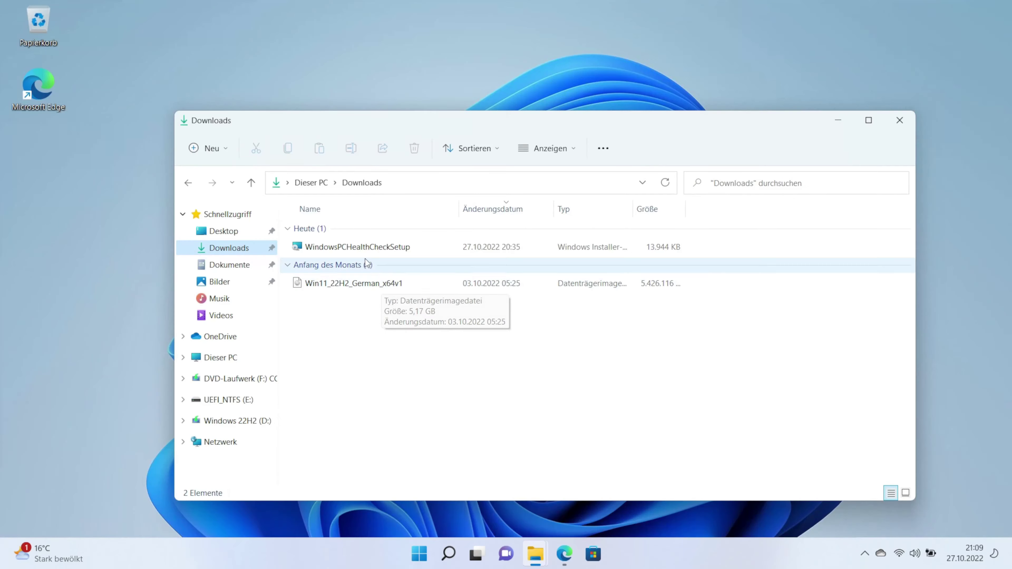
# - Mount the Win11_22H2_German_x64v1 image from the Downloads folder and launch its setup with permission to make changes
pyautogui.click(381, 284)
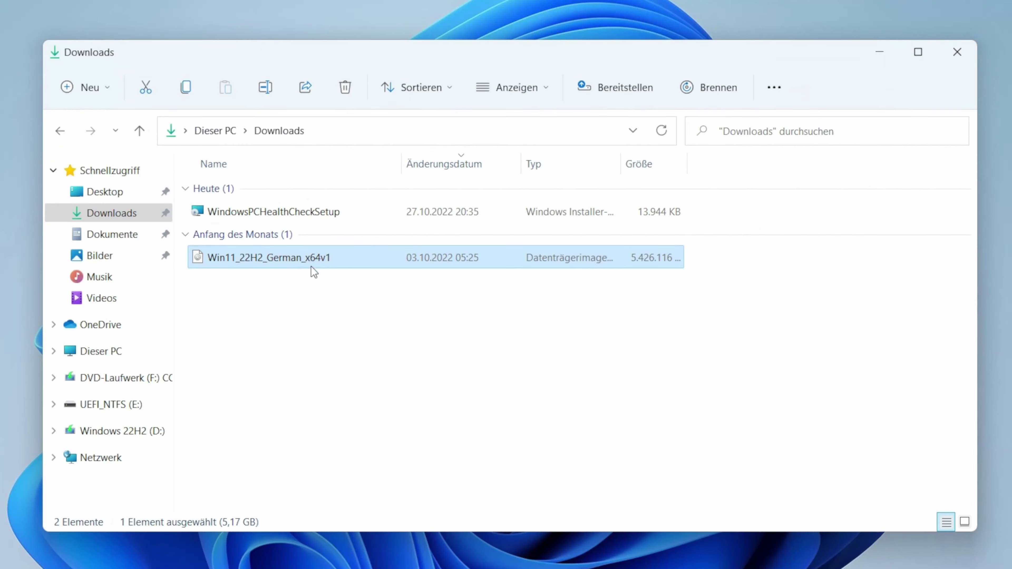
pyautogui.doubleClick(334, 233)
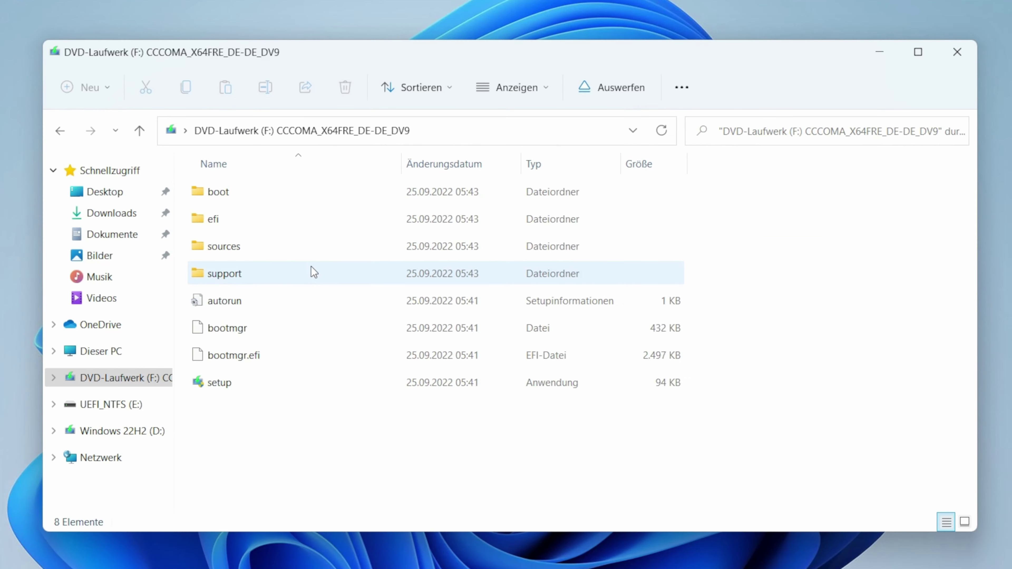
pyautogui.doubleClick(223, 380)
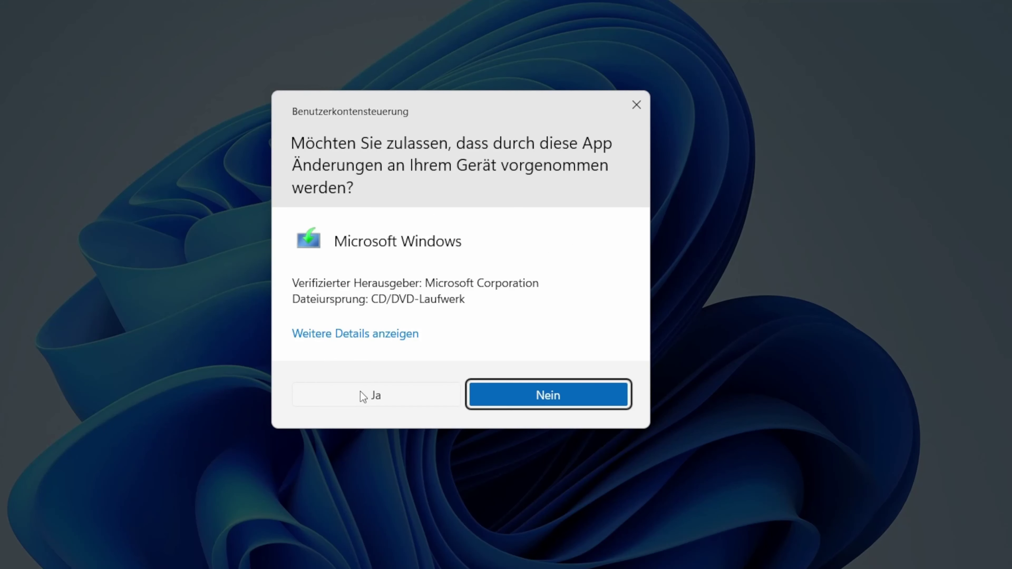
pyautogui.click(366, 395)
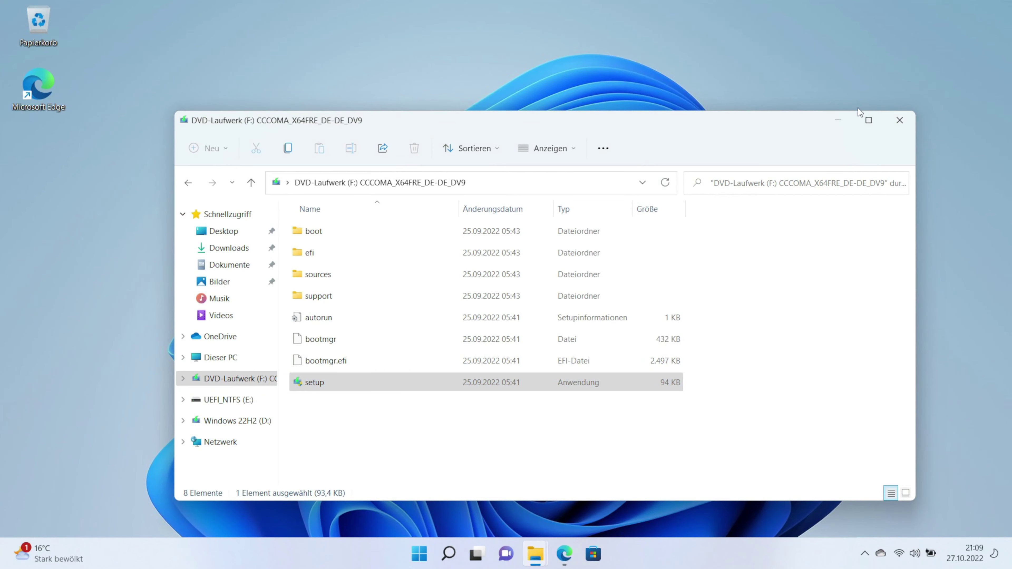
# - Minimize the file window, run the Windows 11 Setup requirements check and close the installer
pyautogui.click(840, 118)
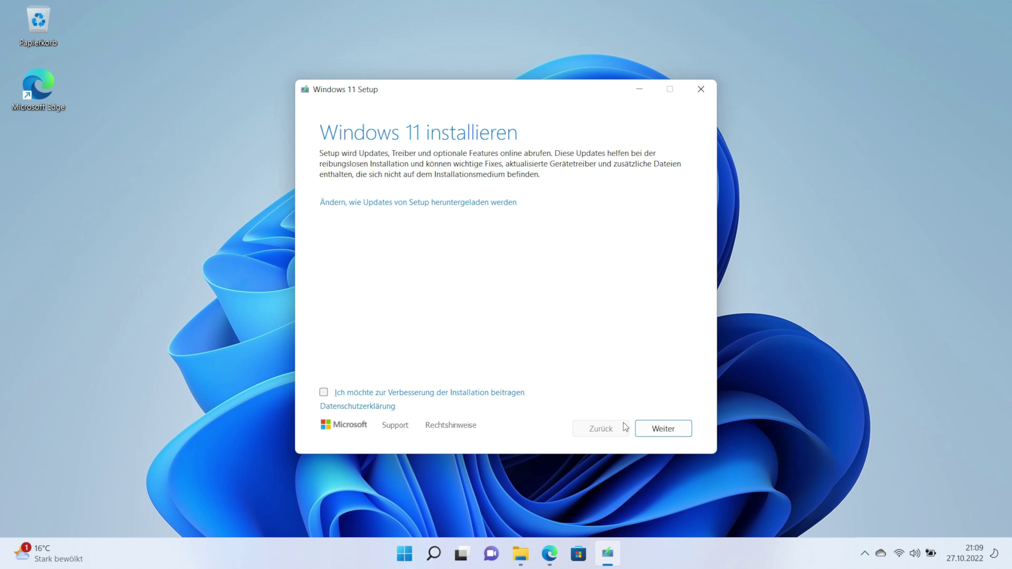
pyautogui.click(648, 429)
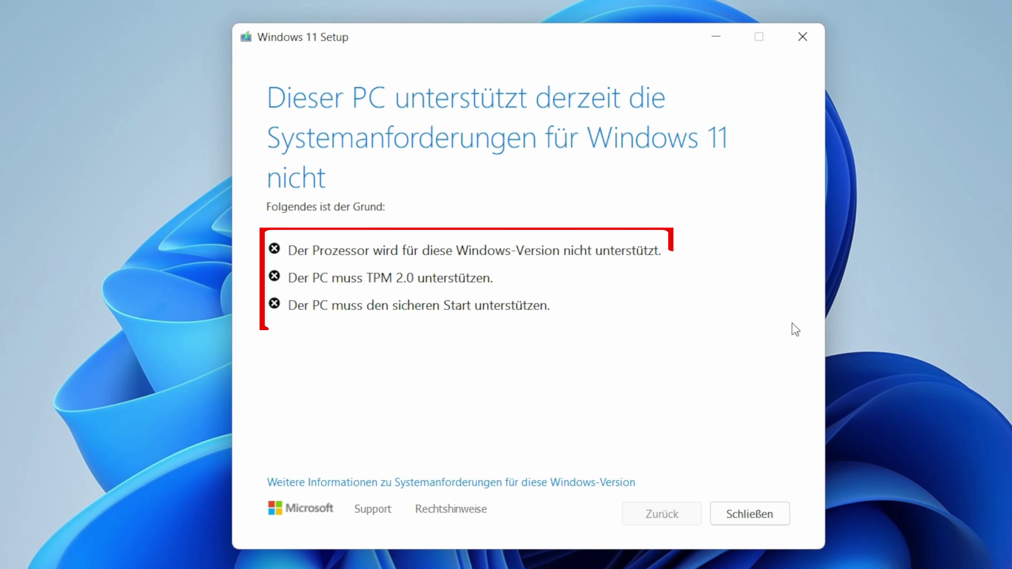
pyautogui.click(758, 512)
# - Switch to the MediaCreationTool.bat repository on GitHub in Microsoft Edge and download it as a ZIP file
pyautogui.moveTo(558, 553)
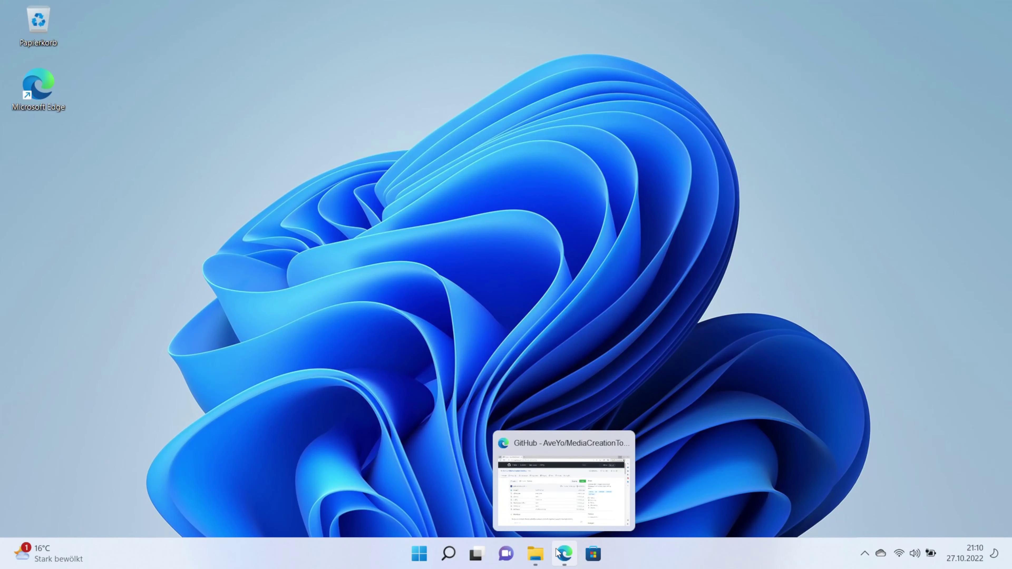
pyautogui.click(555, 491)
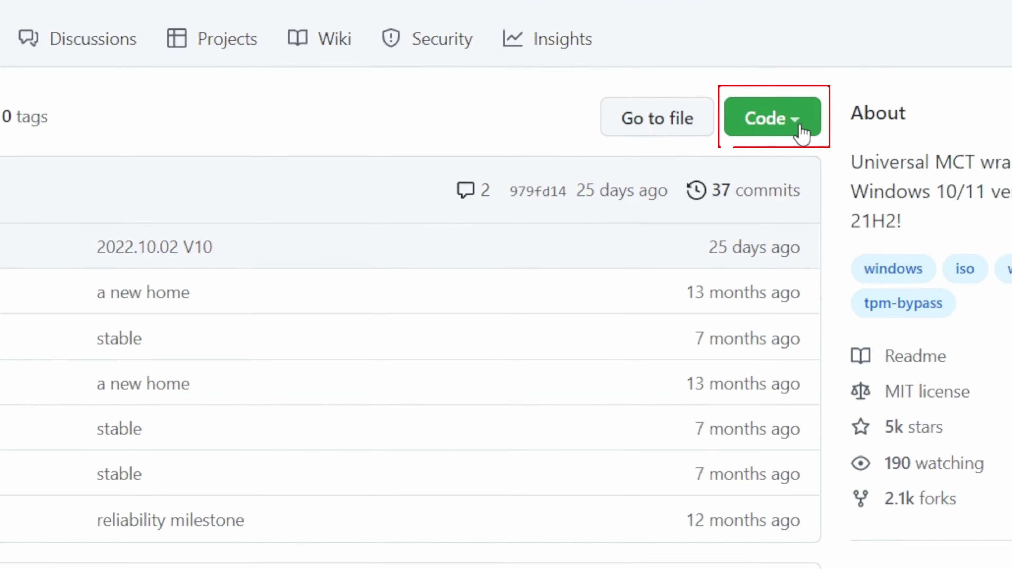
pyautogui.click(798, 127)
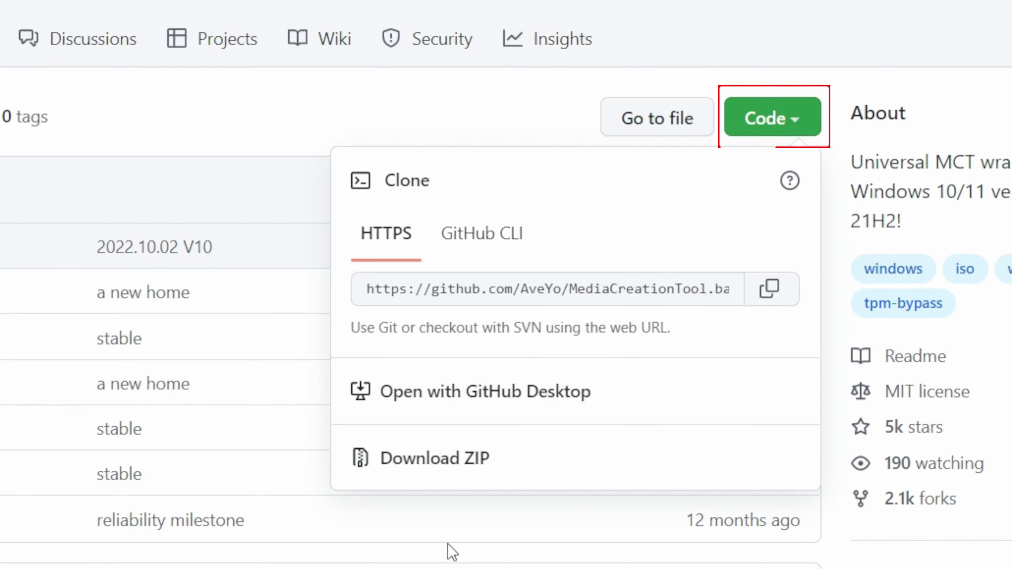
pyautogui.click(460, 475)
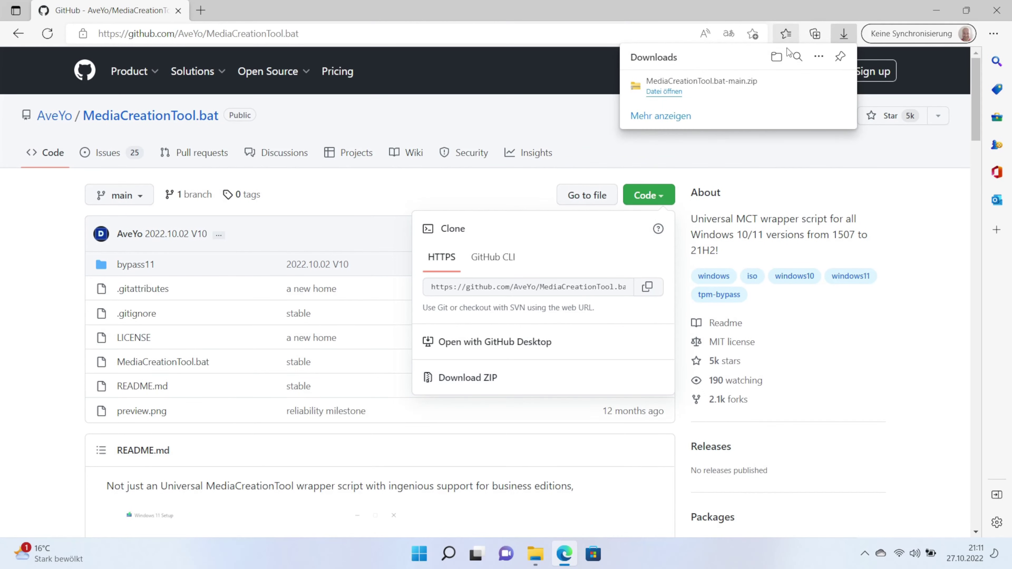
# - Show the downloaded file in its folder, close the browser and extract the MediaCreationTool.bat-main archive to the suggested location
pyautogui.click(776, 57)
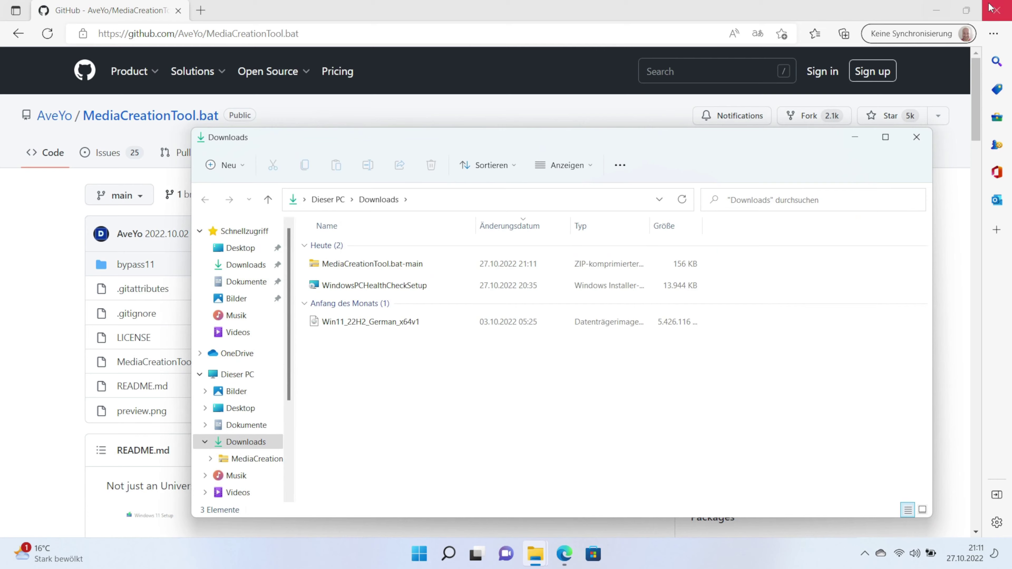
pyautogui.click(991, 7)
pyautogui.click(372, 263)
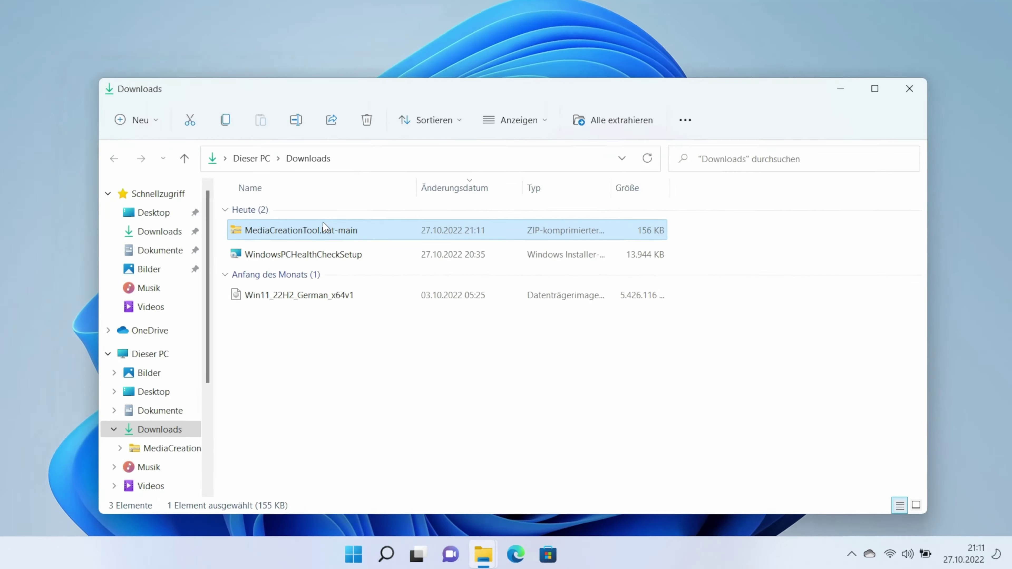
pyautogui.click(584, 108)
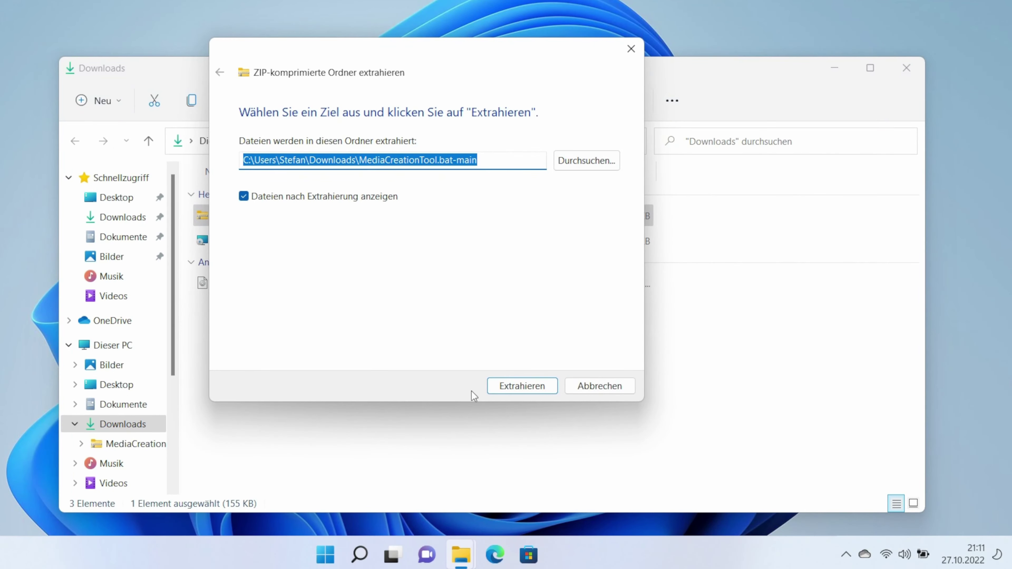
pyautogui.click(514, 387)
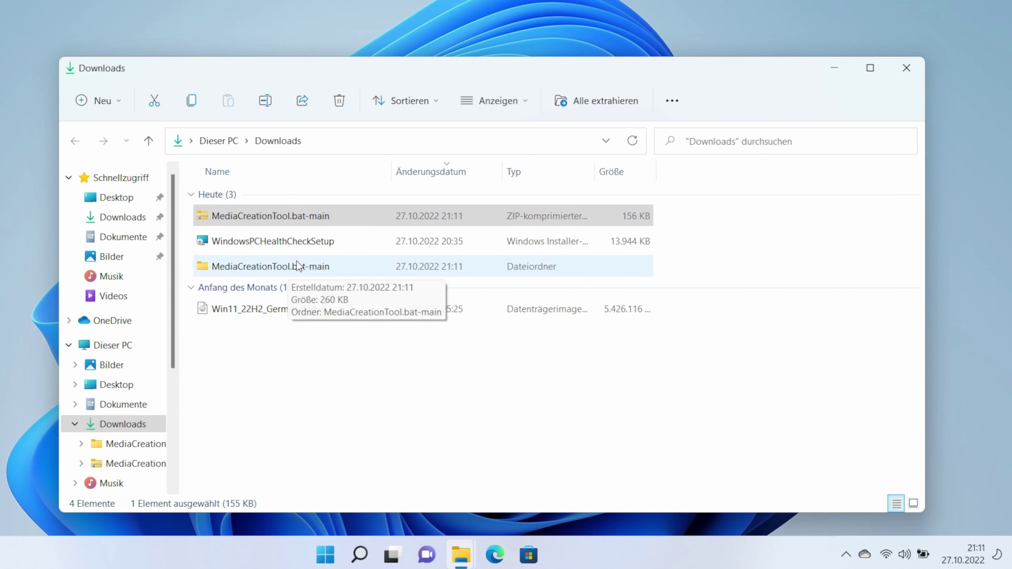
# - Open the bypass11 folder inside the extracted MediaCreationTool.bat-main folder
pyautogui.doubleClick(281, 263)
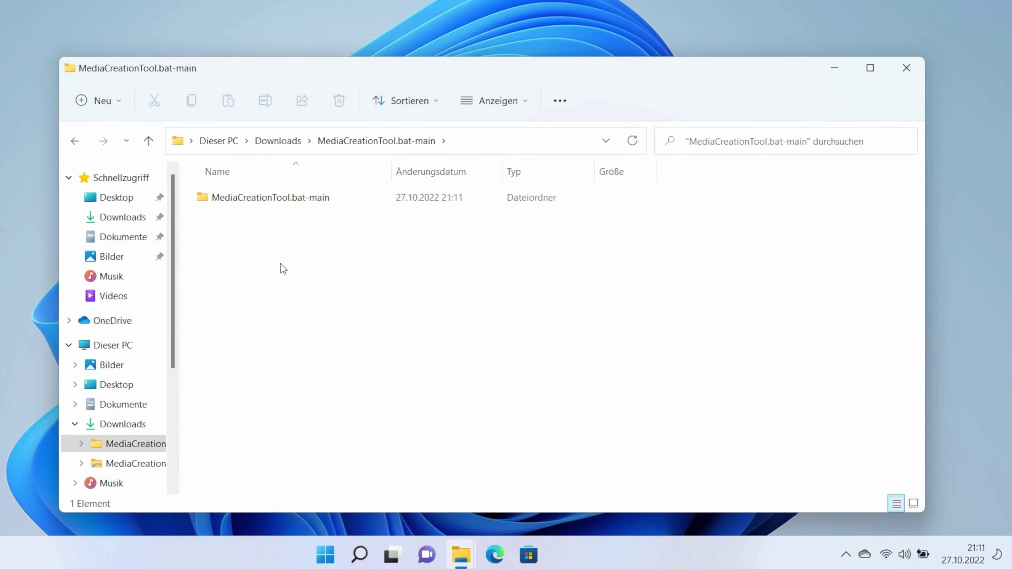
pyautogui.doubleClick(284, 203)
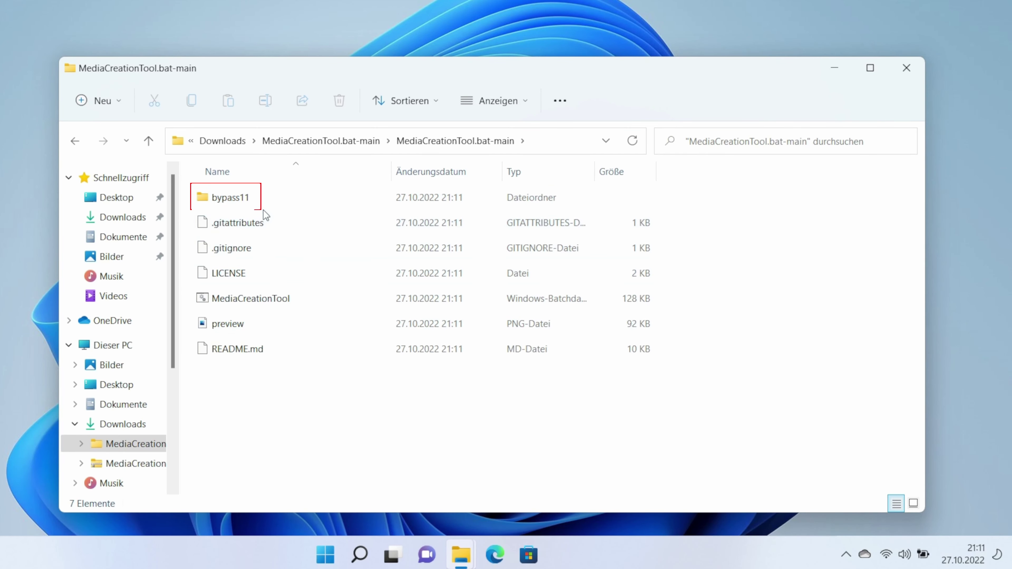
pyautogui.doubleClick(252, 203)
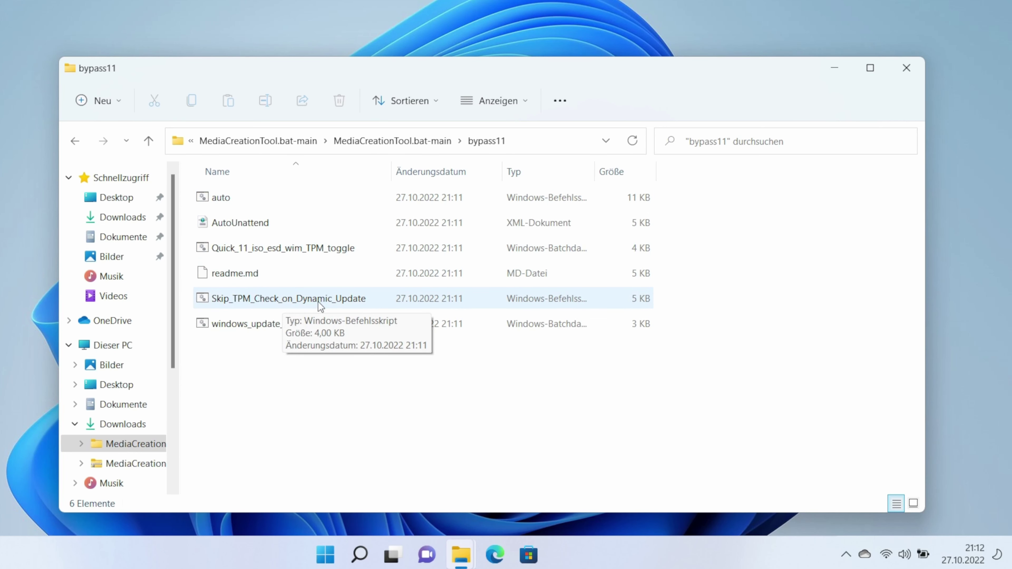
# - Run the Skip_TPM_Check_on_Dynamic_Update script despite the SmartScreen warning and allow it to make changes to the device
pyautogui.doubleClick(254, 307)
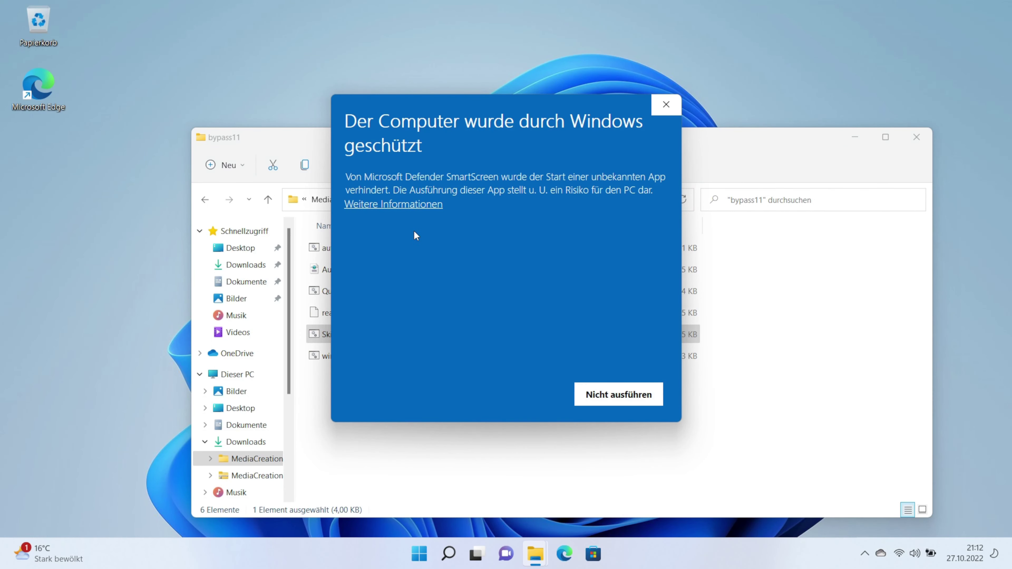
pyautogui.click(414, 205)
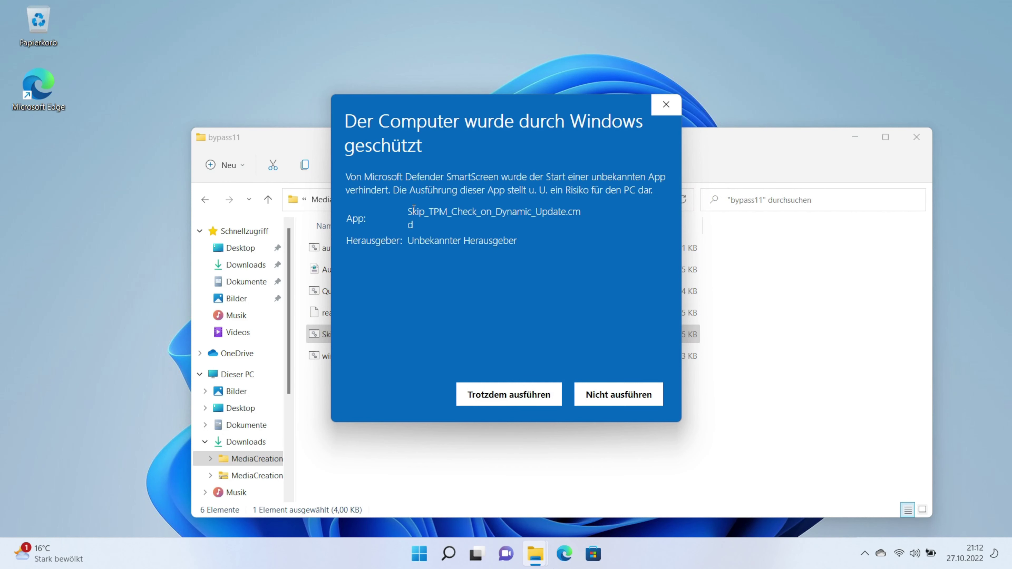
pyautogui.click(526, 396)
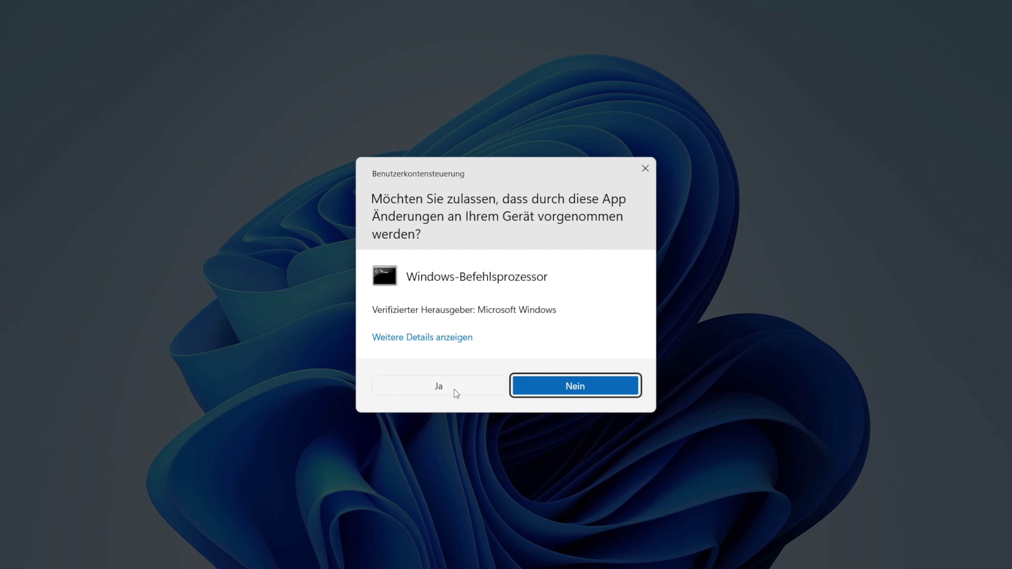
pyautogui.click(455, 390)
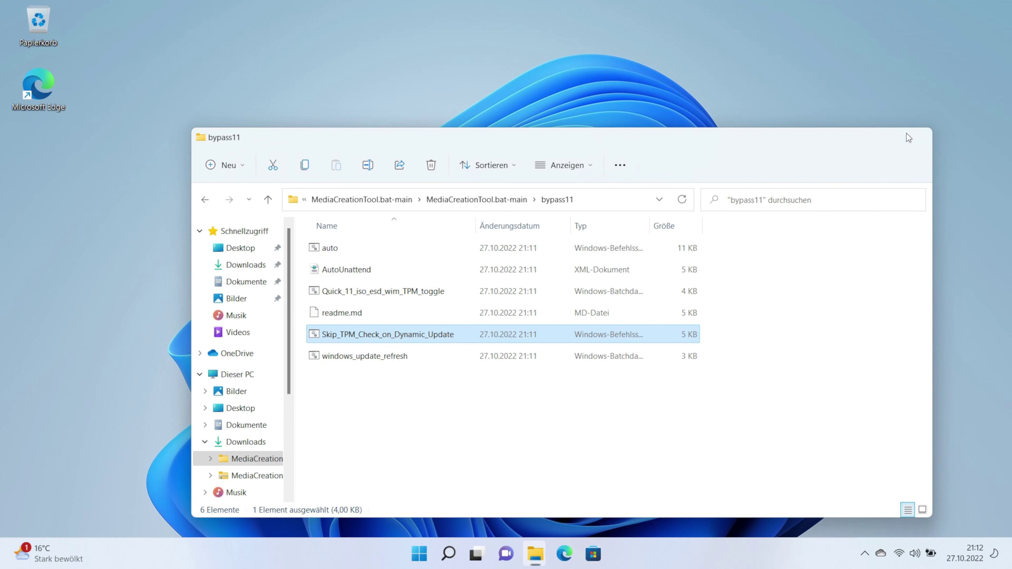
# - Mount the Win11_22H2_German_x64v1 image from Downloads and run its setup, allowing changes to the device and closing the folder window
pyautogui.click(908, 138)
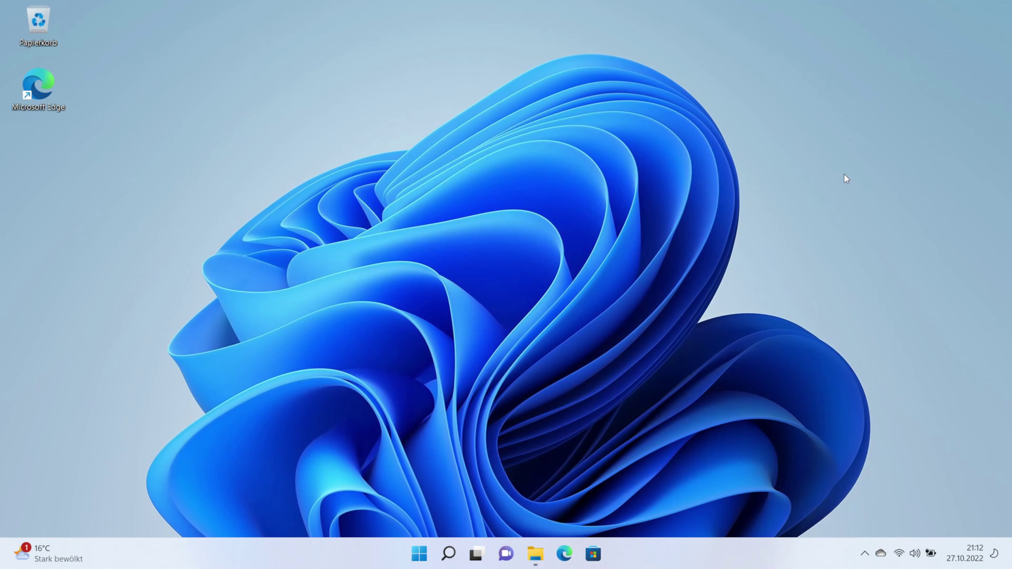
pyautogui.click(537, 554)
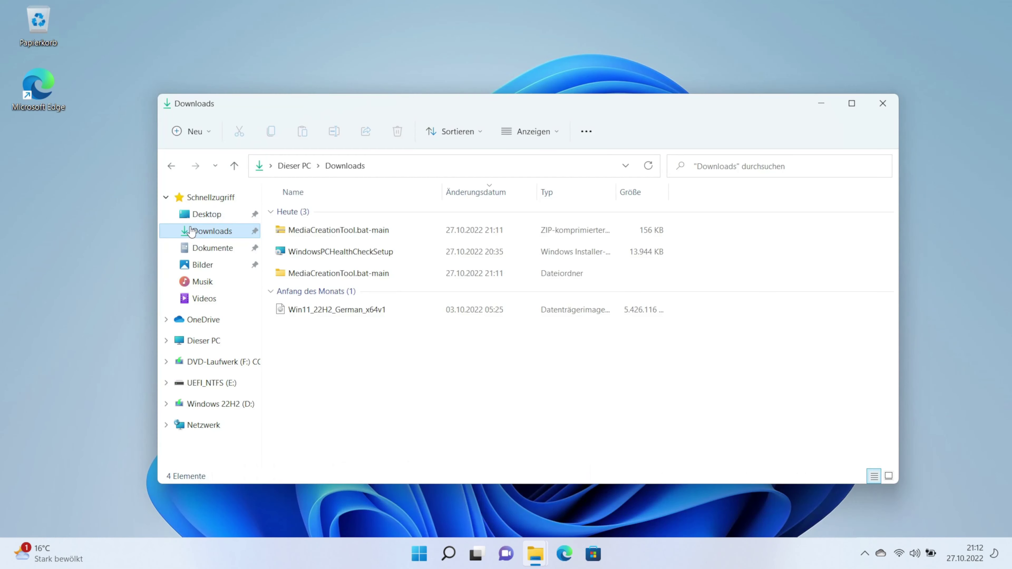
pyautogui.doubleClick(336, 314)
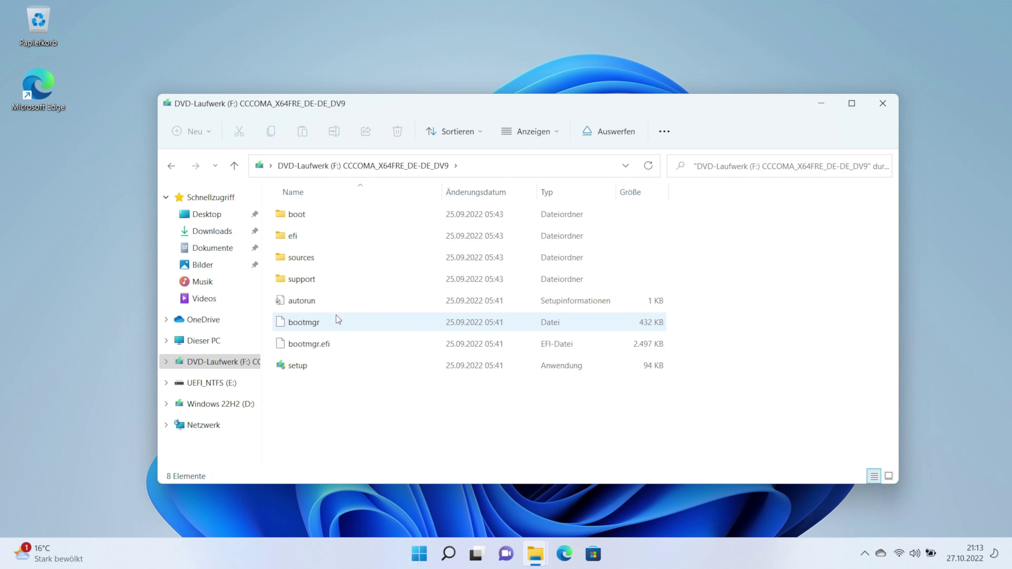
pyautogui.doubleClick(321, 360)
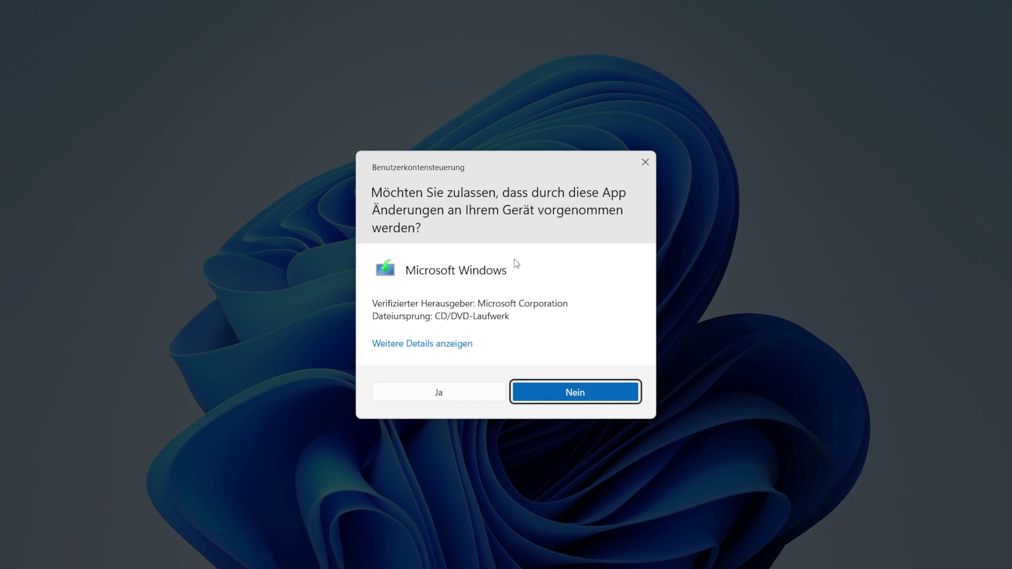
pyautogui.click(442, 390)
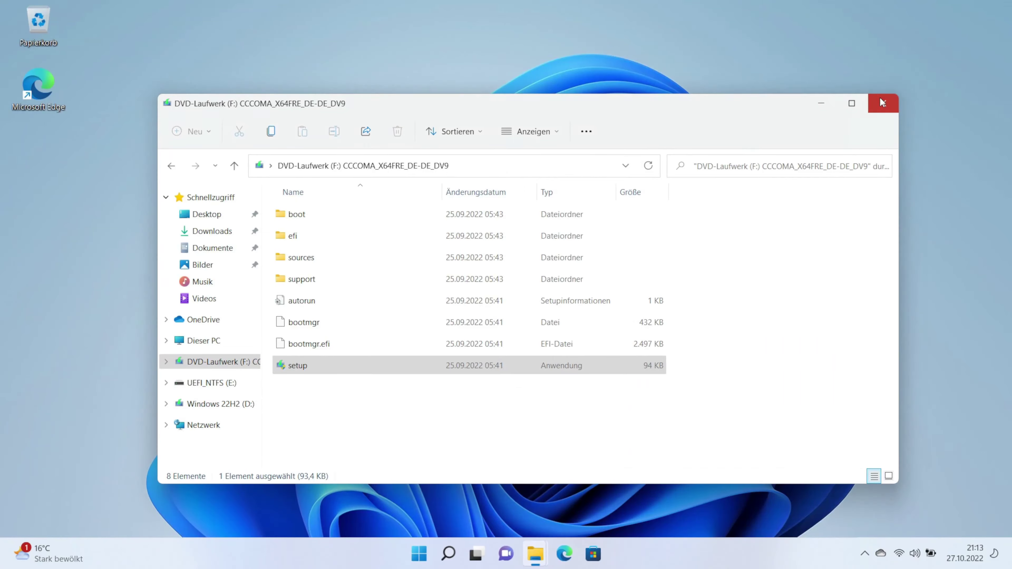
pyautogui.click(879, 97)
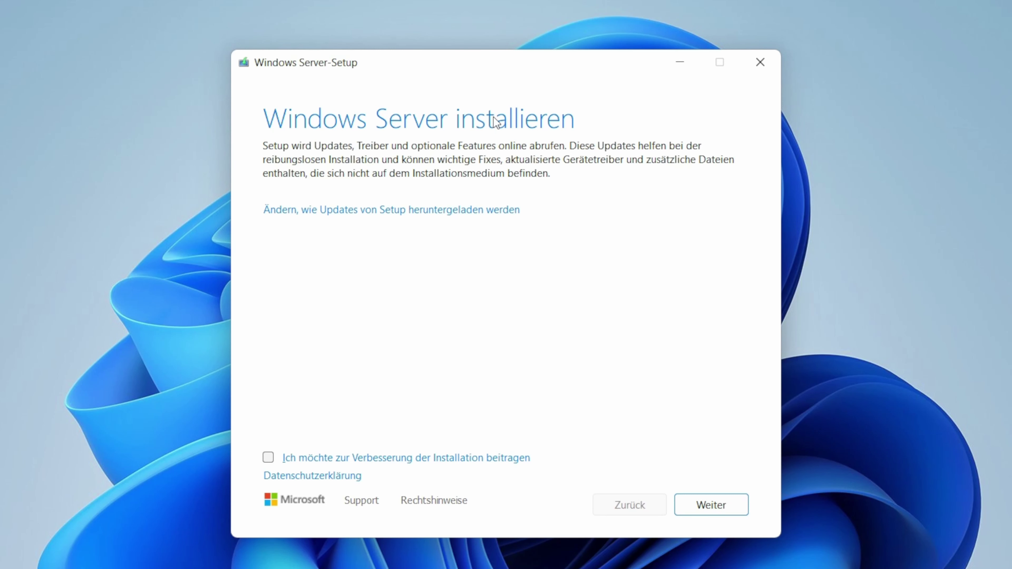
# - Change how setup gets updates to "Nicht jetzt" and continue to the licence terms
pyautogui.click(410, 209)
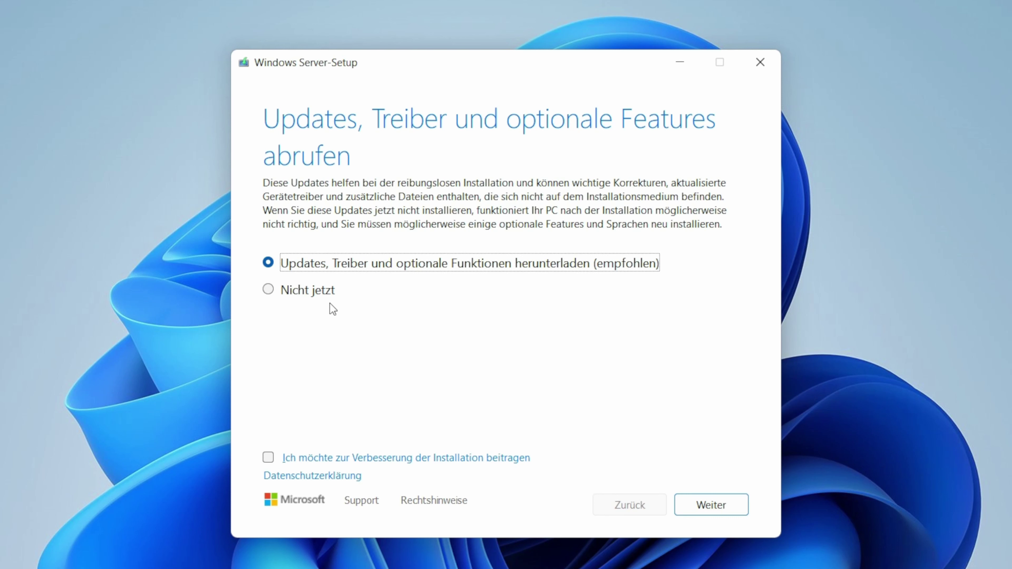
pyautogui.click(317, 293)
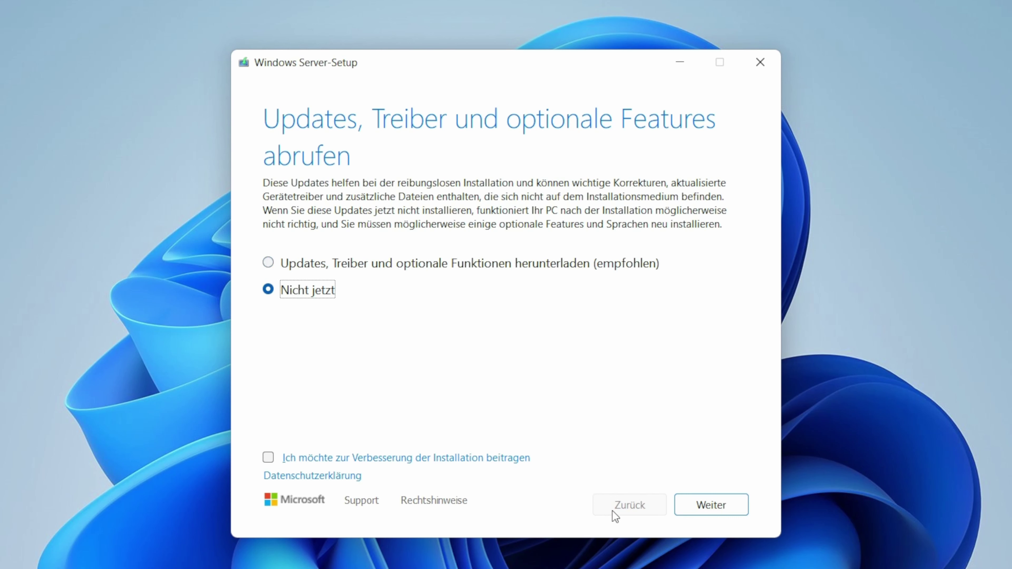
pyautogui.click(687, 510)
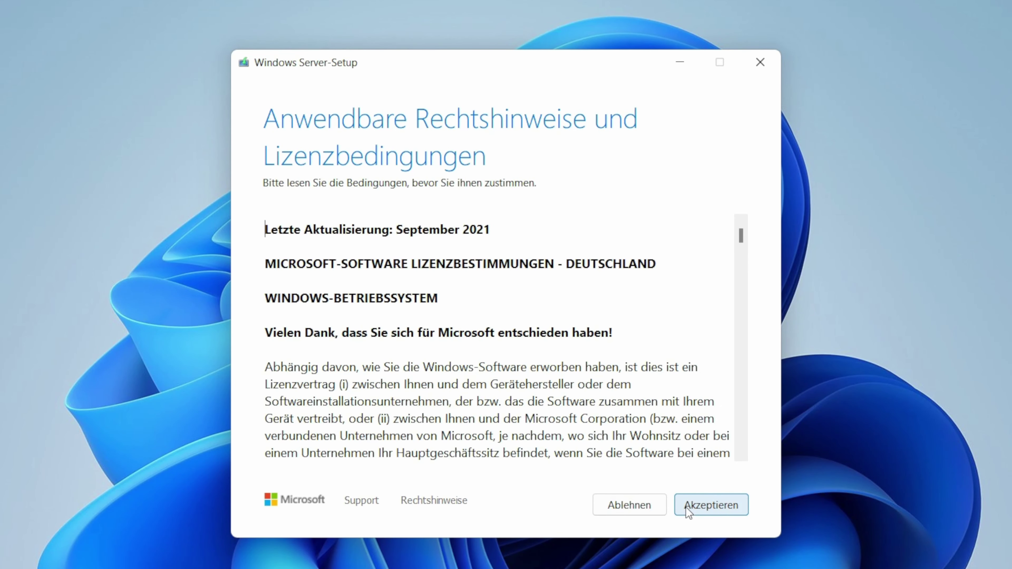
# - Accept the licence terms, keep files, settings and apps, and start the Windows 11 Home installation
pyautogui.click(687, 510)
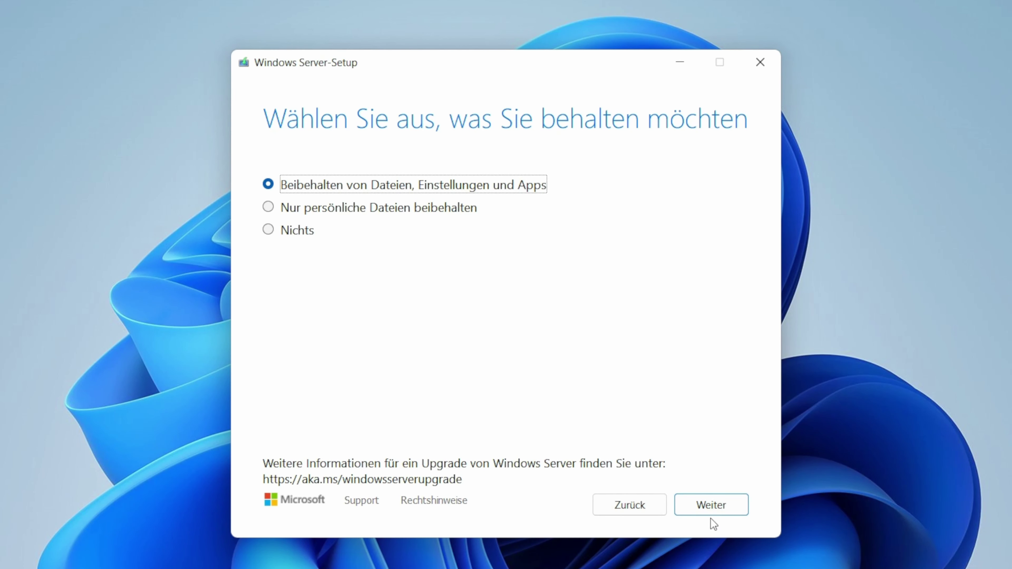
pyautogui.click(724, 511)
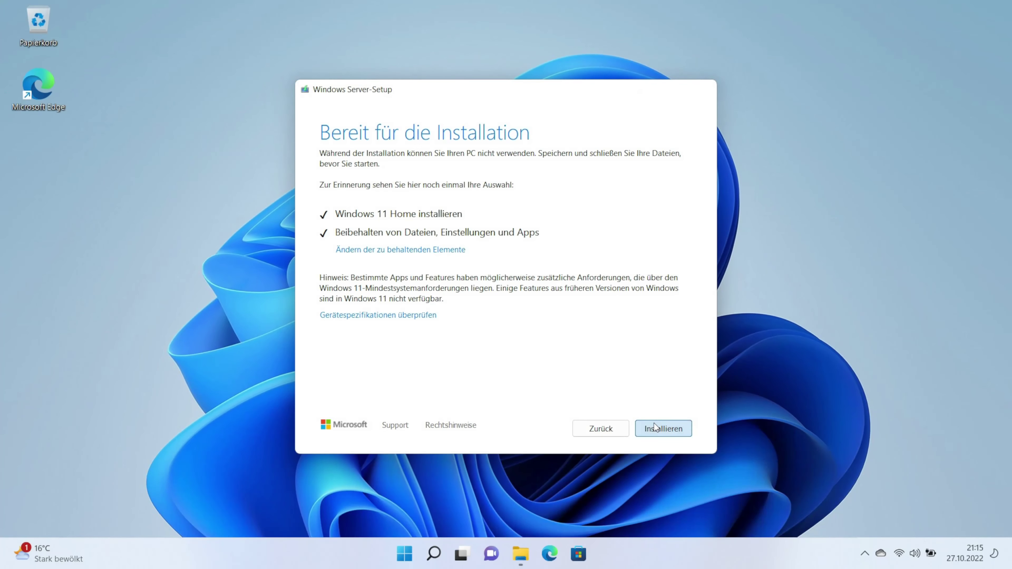
pyautogui.click(653, 424)
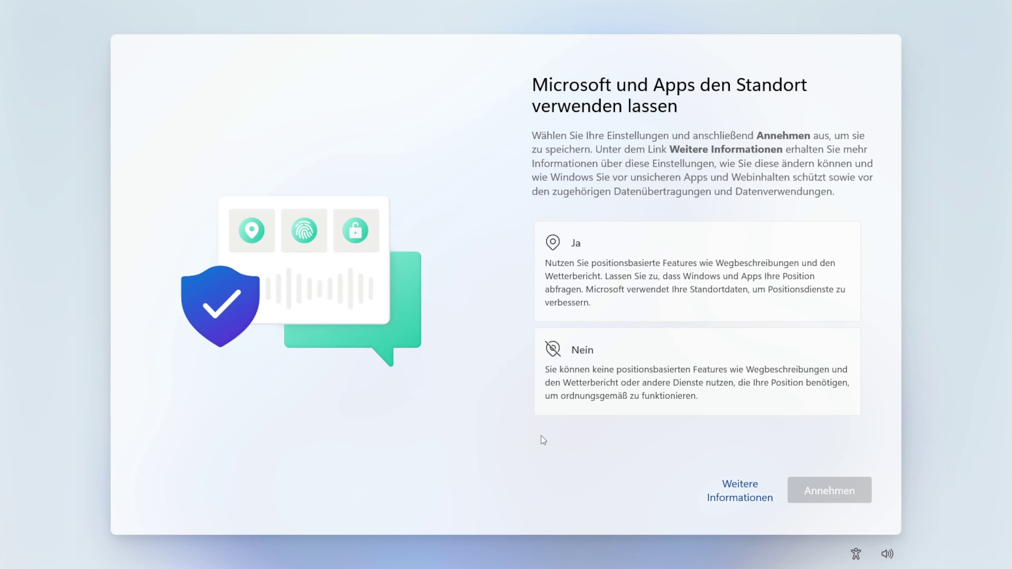
# - Decline location access, answer the following privacy page, and agree to include optional diagnostic data sent to Microsoft
pyautogui.click(659, 365)
pyautogui.click(802, 490)
pyautogui.click(713, 372)
pyautogui.click(831, 486)
pyautogui.click(669, 297)
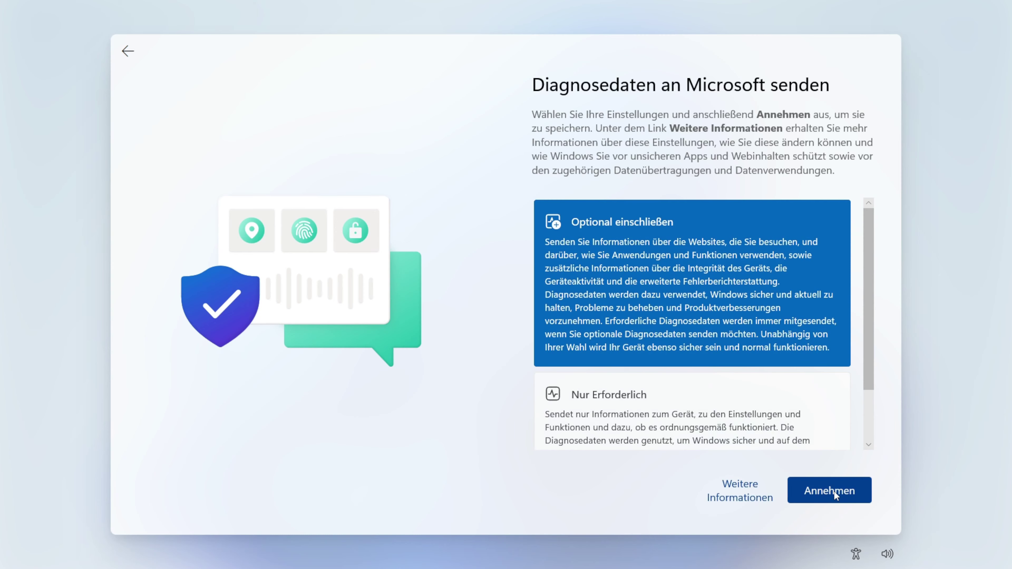
pyautogui.click(836, 495)
# - Accept the remaining privacy pages of the Windows setup and allow apps to use the advertising ID
pyautogui.click(715, 303)
pyautogui.click(813, 488)
pyautogui.click(720, 302)
pyautogui.click(815, 493)
pyautogui.click(753, 284)
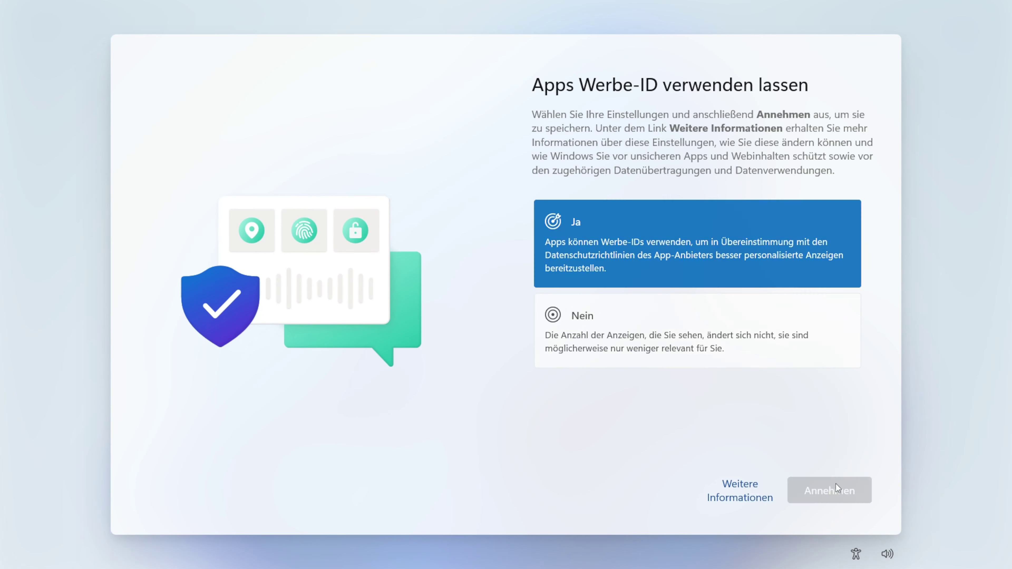
pyautogui.click(835, 484)
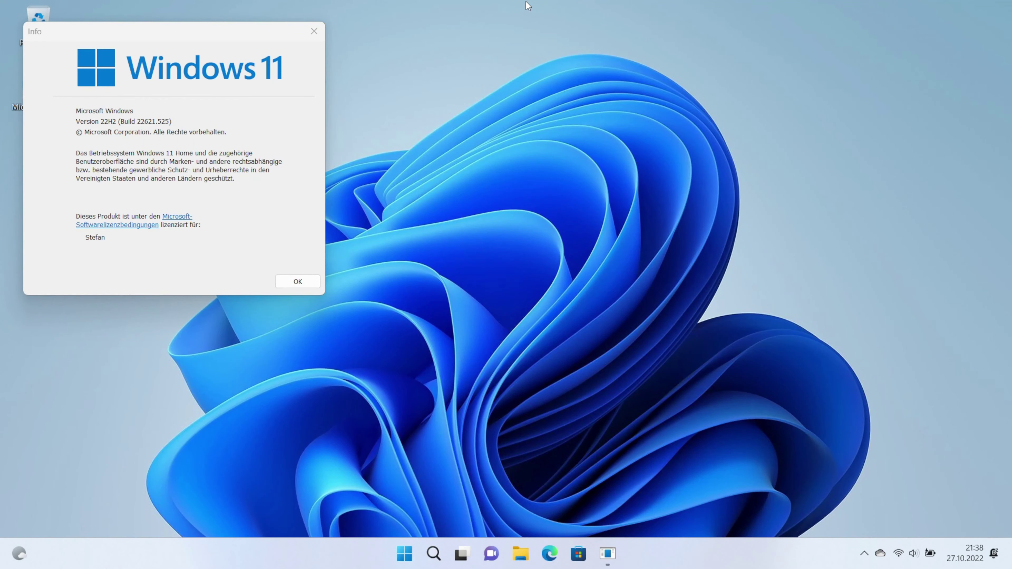
# - Open PC-Infos to check the installed Windows edition and version, and close both information windows
pyautogui.press('super')
pyautogui.write('pc in')
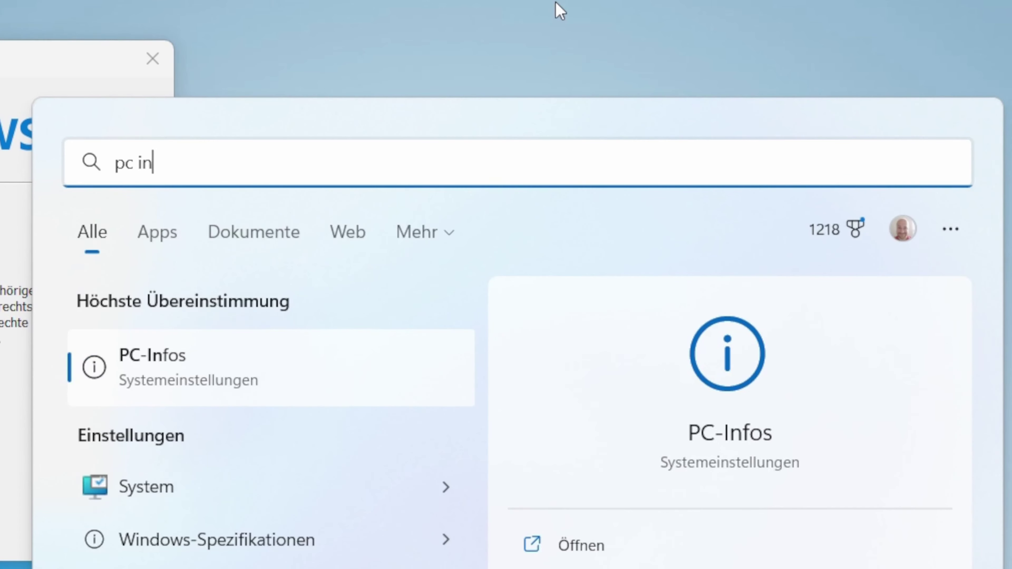
pyautogui.press('Return')
pyautogui.moveTo(280, 7); pyautogui.dragTo(567, 22)
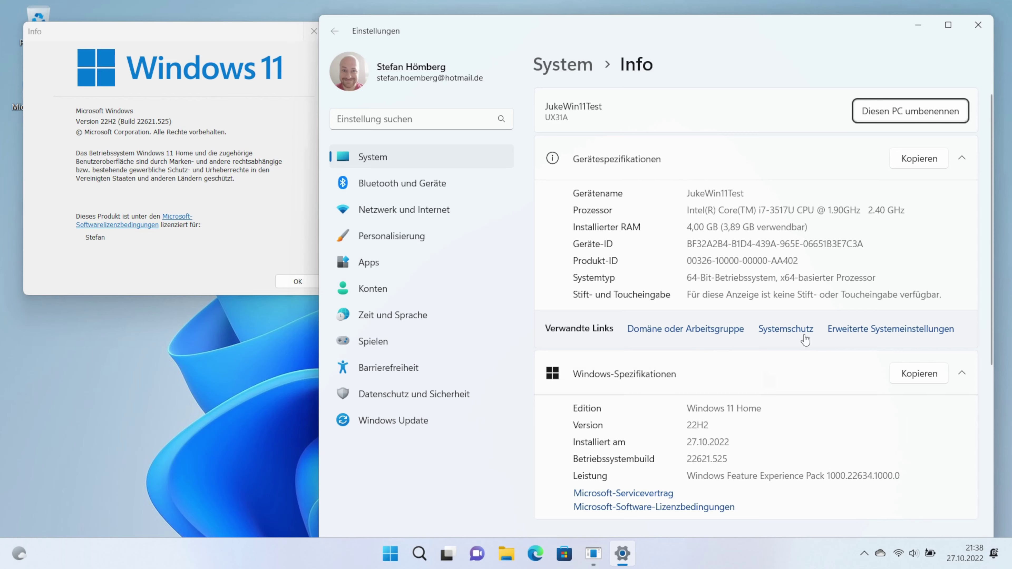
pyautogui.hotkey('alt', 'F4')
pyautogui.click(317, 36)
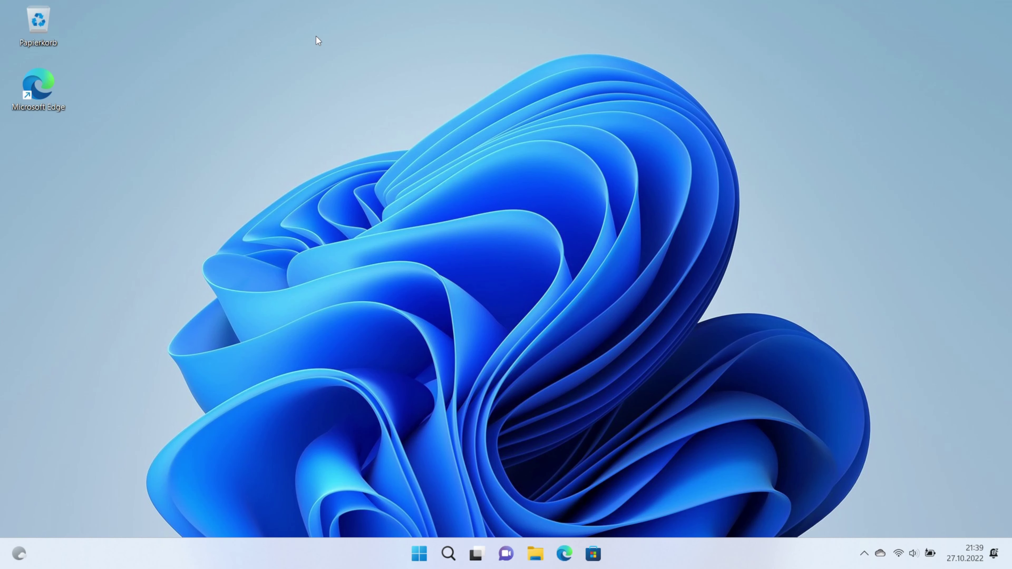
# - Open the bypass11 folder inside the extracted MediaCreationTool.bat-main folder in Downloads
pyautogui.press('super+e')
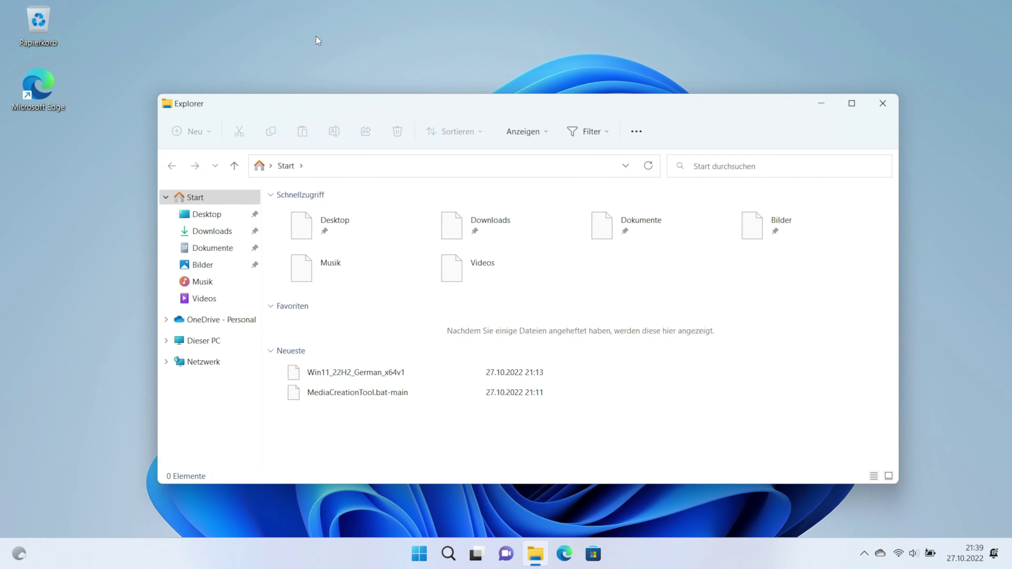
pyautogui.click(213, 235)
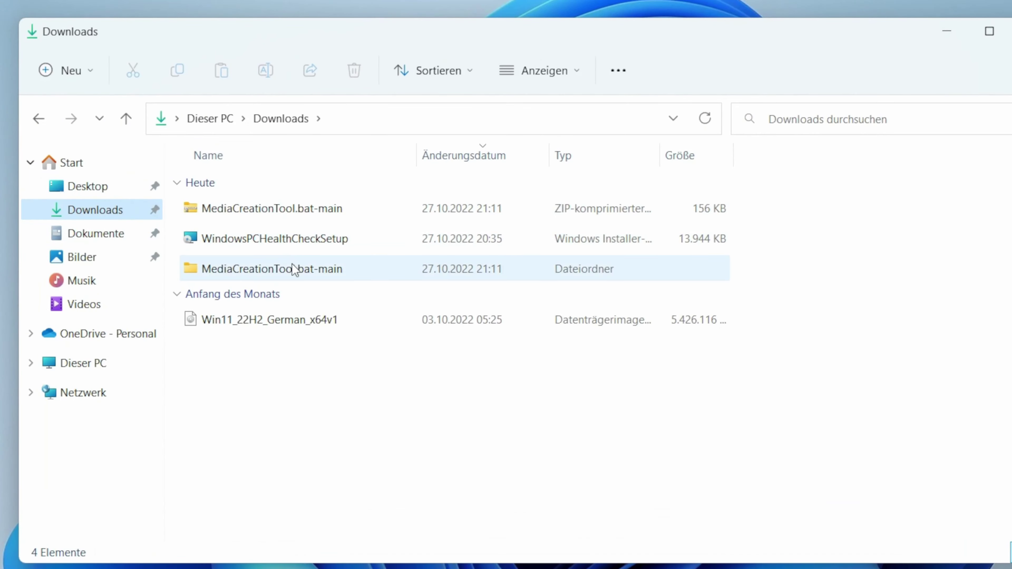
pyautogui.doubleClick(292, 267)
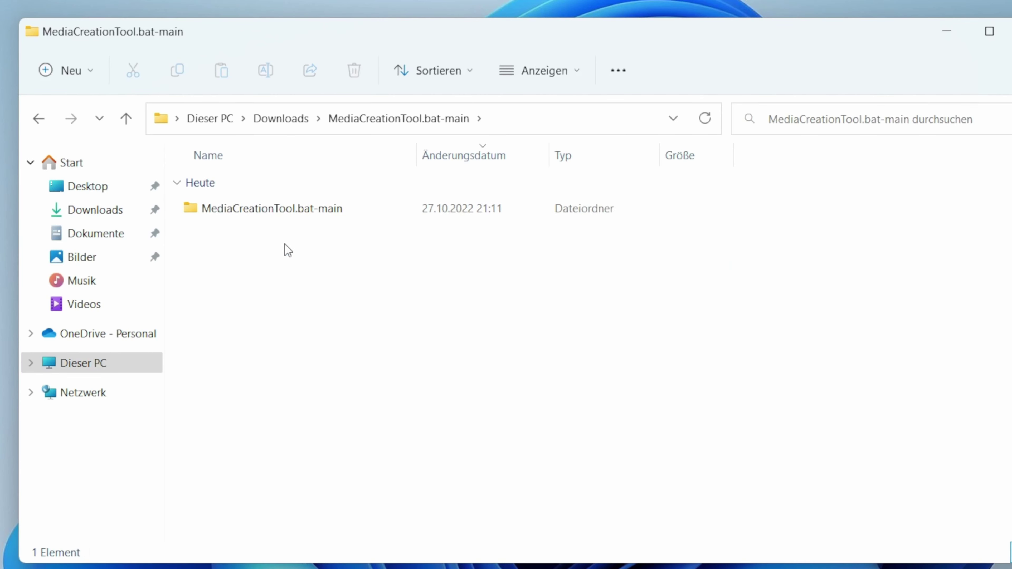
pyautogui.doubleClick(274, 208)
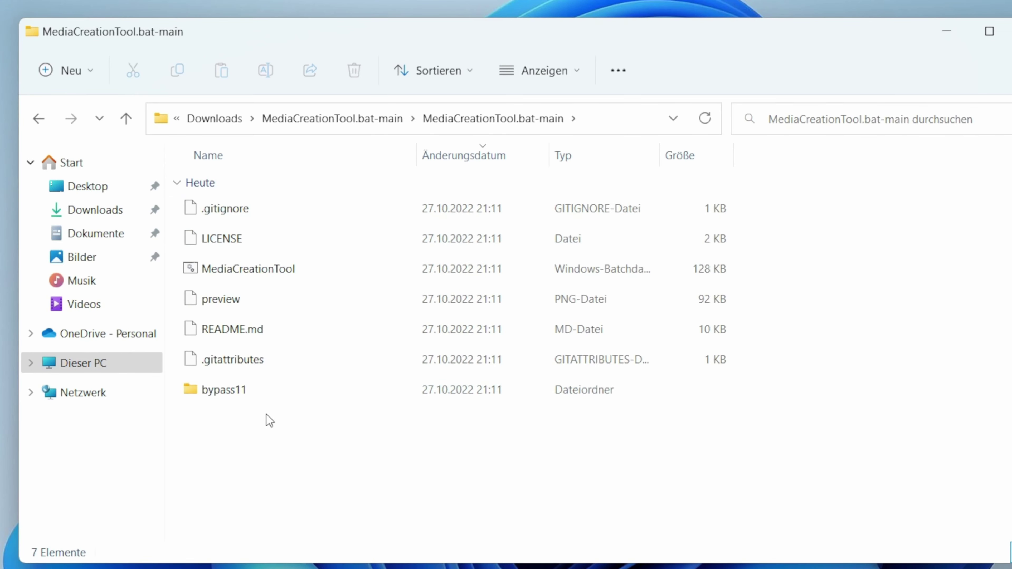
pyautogui.doubleClick(259, 399)
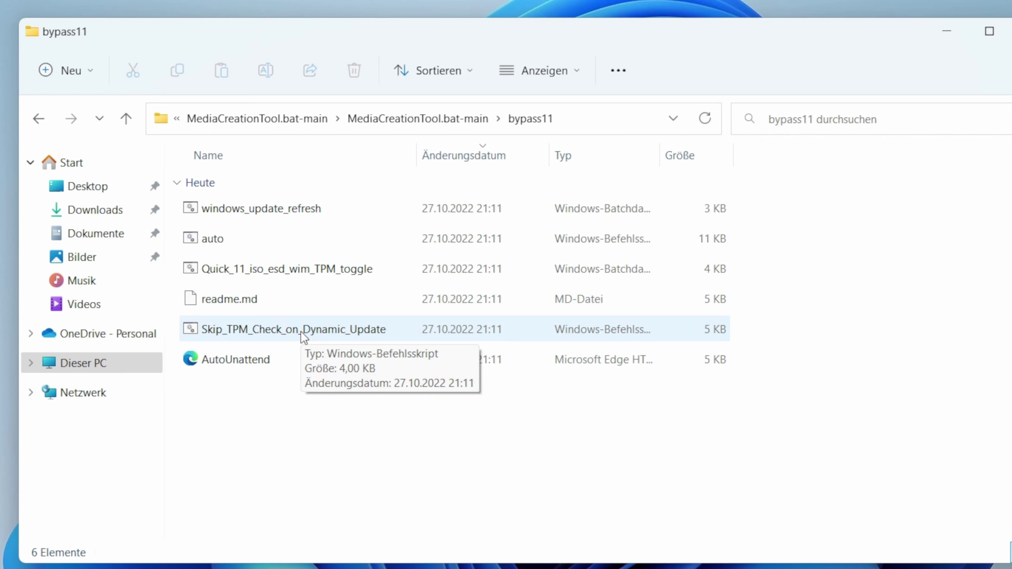
# - Run the Skip_TPM_Check_on_Dynamic_Update script again, allow it to make changes to the device, and close the folder window
pyautogui.doubleClick(302, 333)
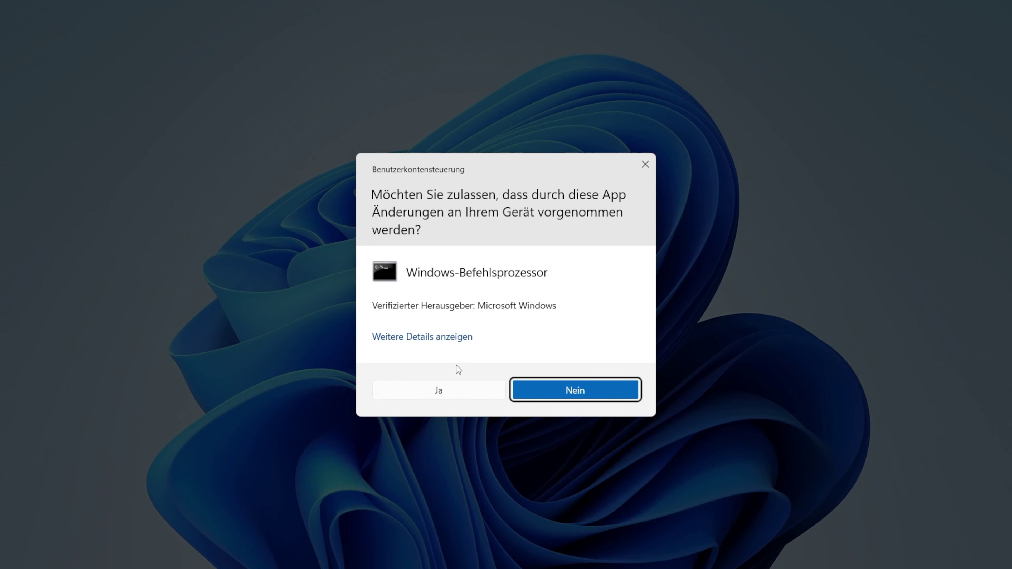
pyautogui.click(469, 393)
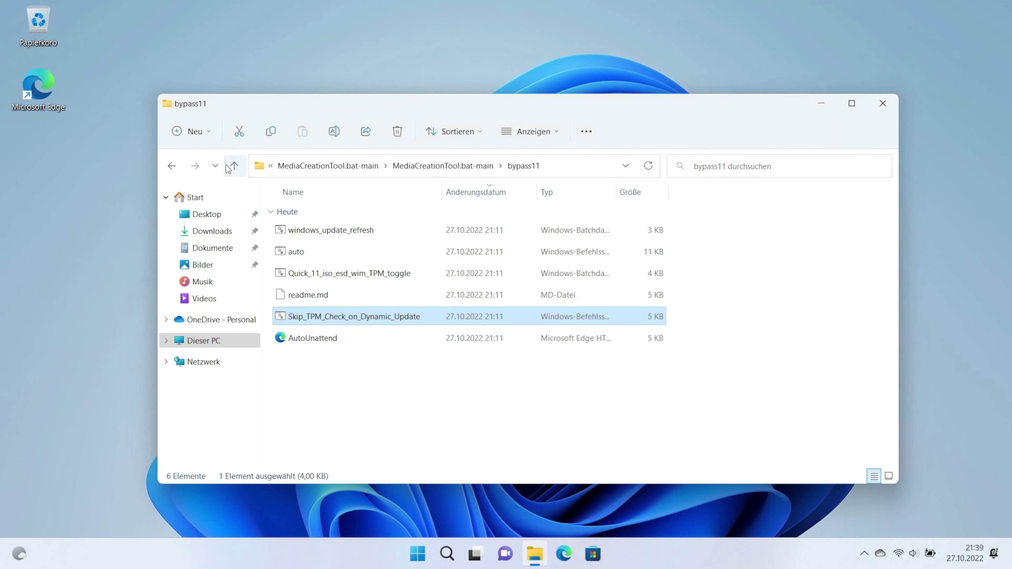
pyautogui.click(894, 109)
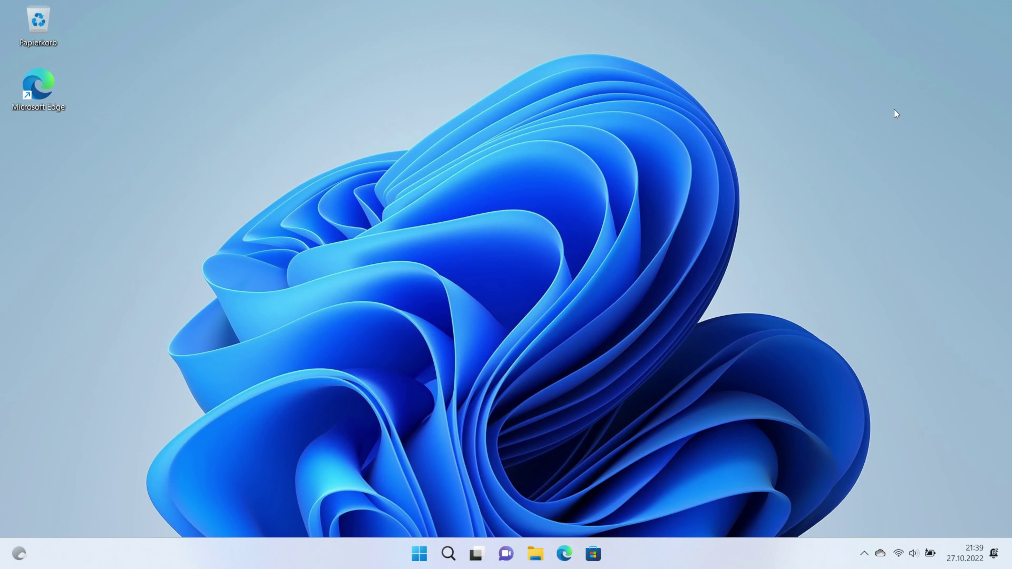